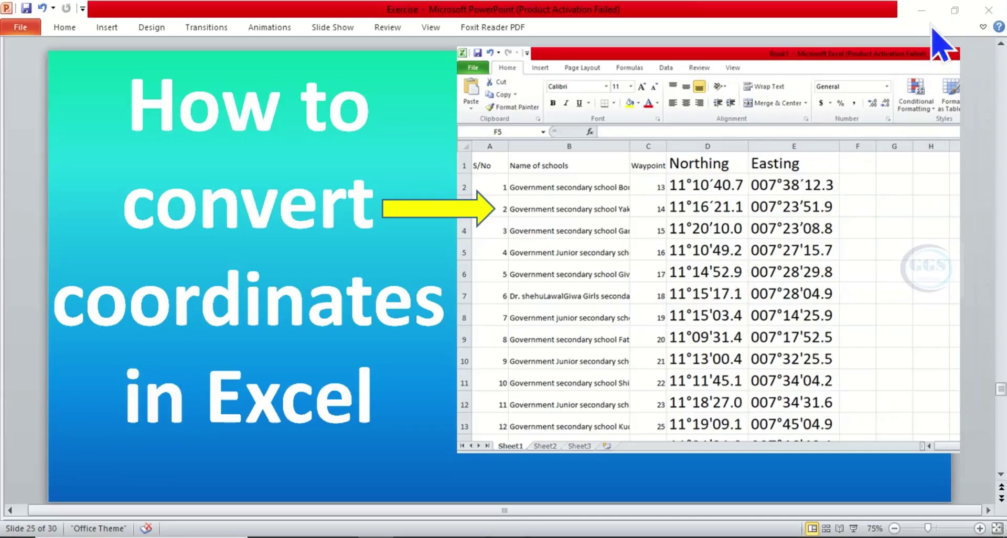
- Minimize the coordinates presentation to reveal the Word 'List of schools' document
click(922, 12)
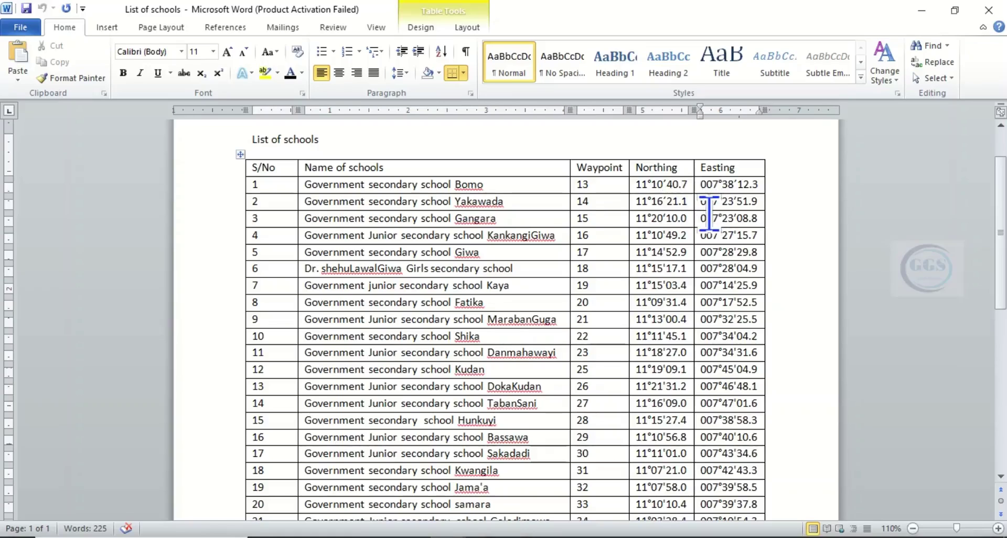
- Copy the whole schools table from Word and switch to the empty Excel Book1 workbook
click(242, 155)
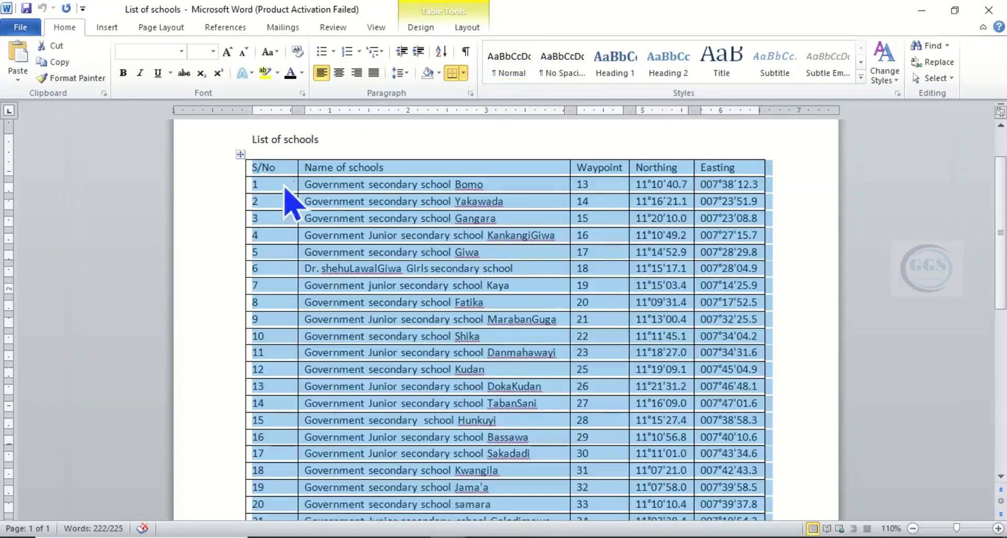
right_click(323, 188)
click(354, 208)
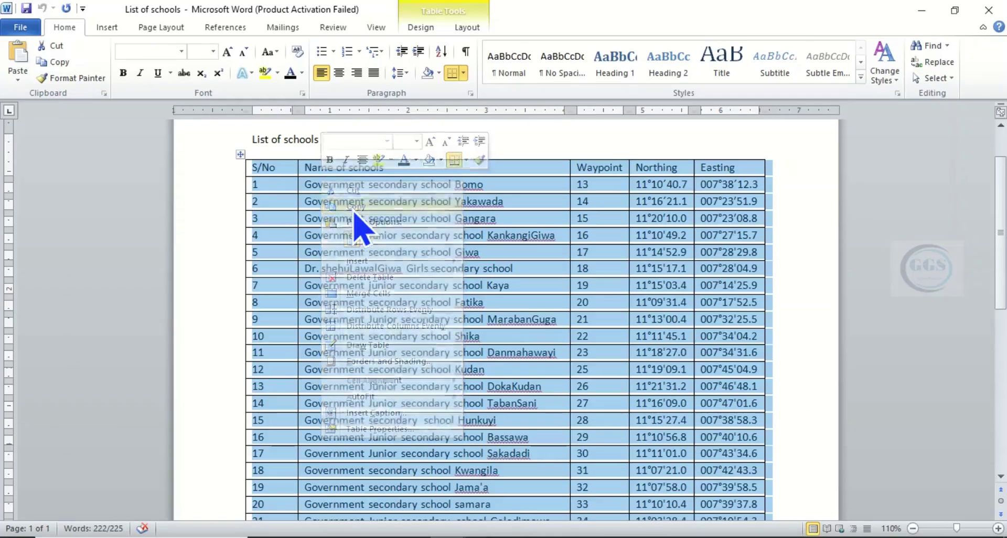
click(573, 535)
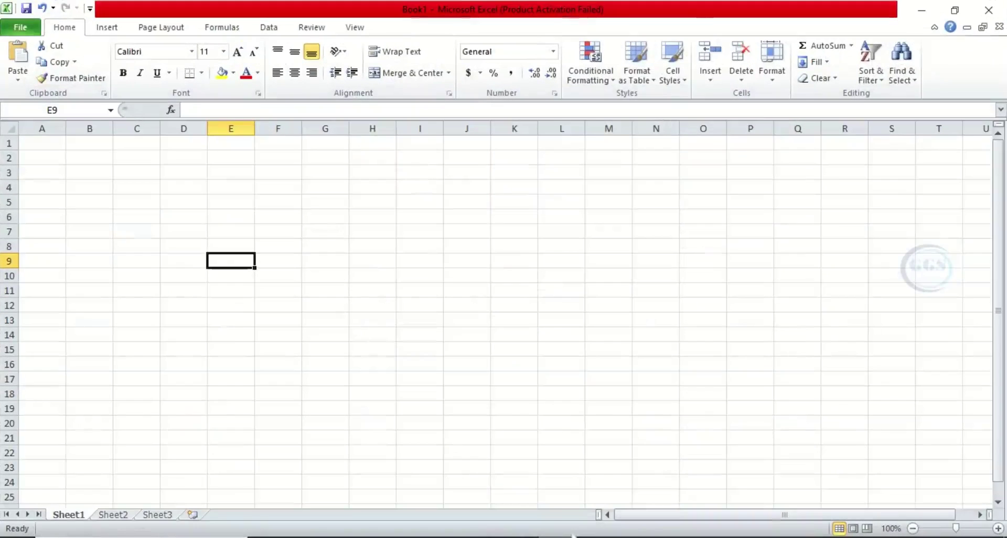
- Paste the schools table at cell A1, keeping the source formatting
click(51, 147)
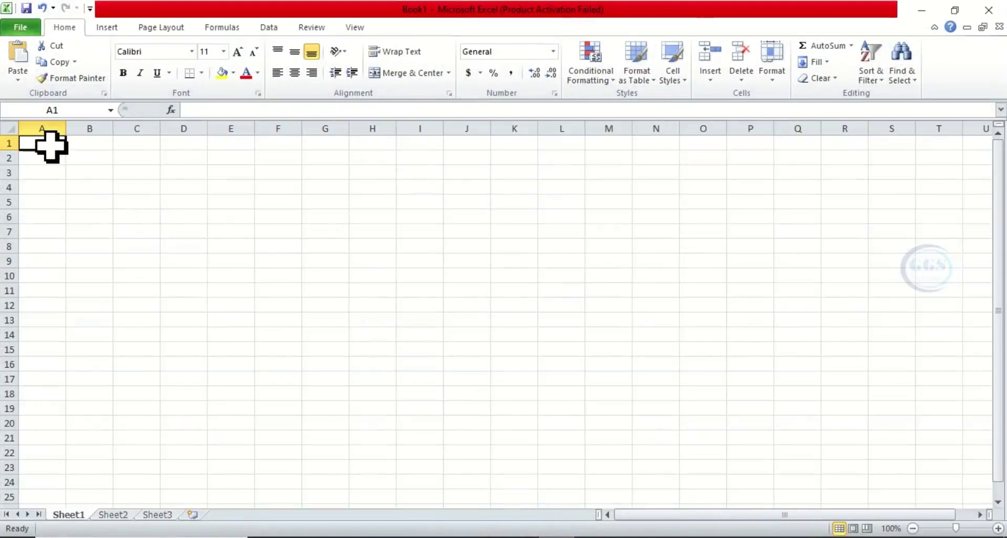
right_click(51, 146)
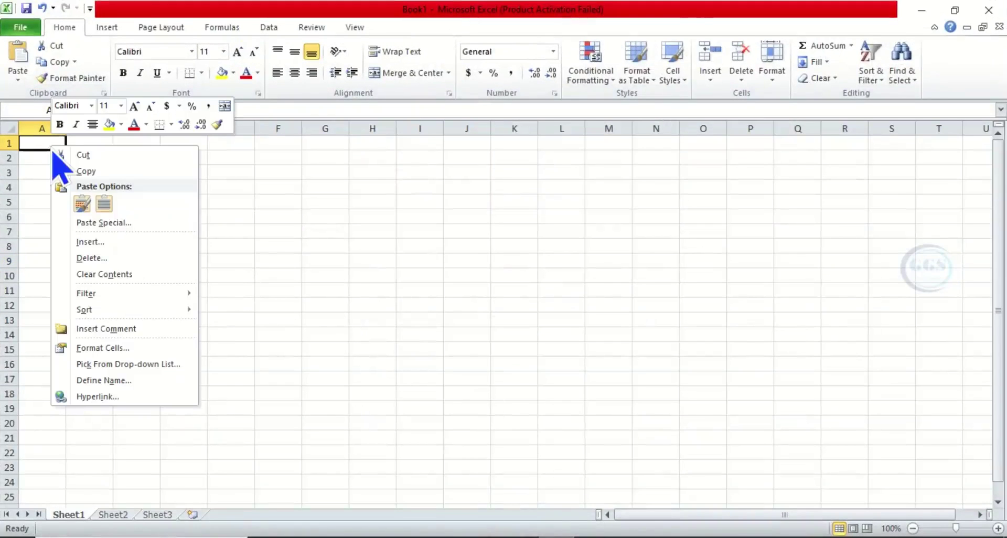
click(109, 206)
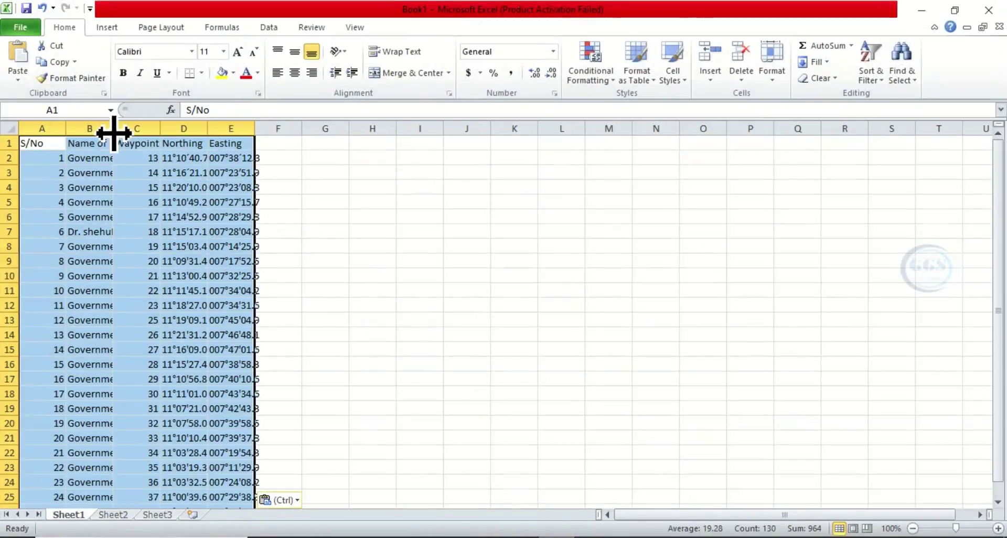
- Autofit columns B, D and E so school names and coordinates show fully
double_click(112, 129)
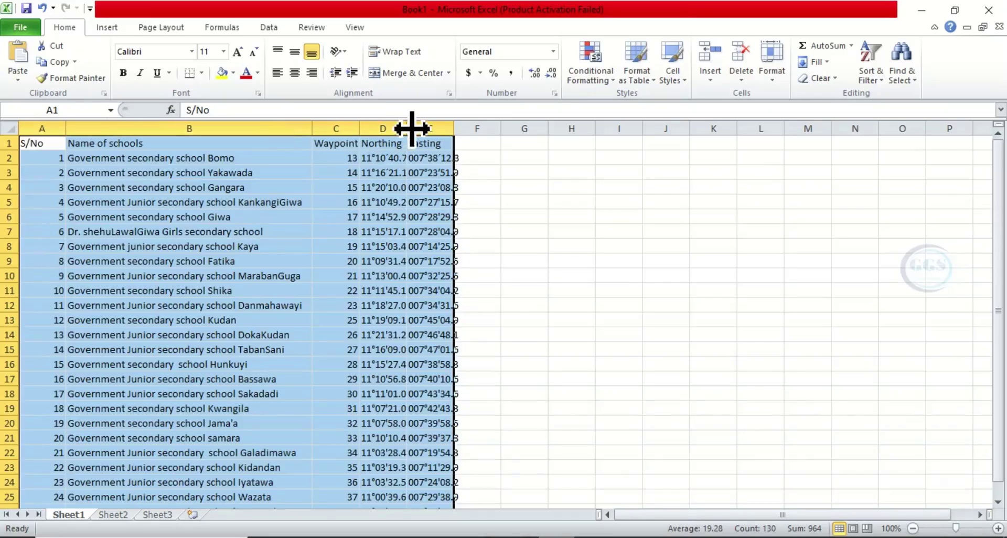
double_click(407, 129)
double_click(459, 130)
click(530, 202)
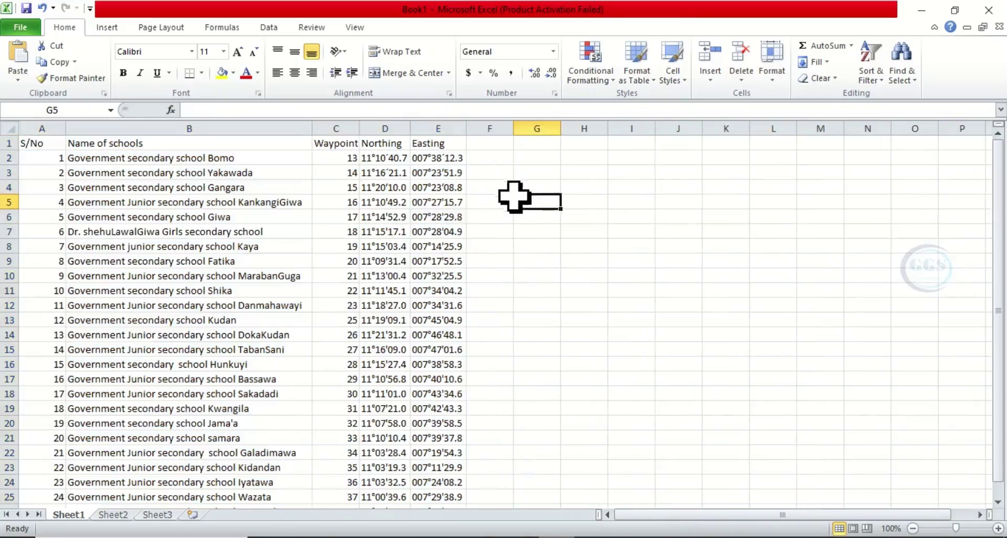
drag(386, 125, 432, 140)
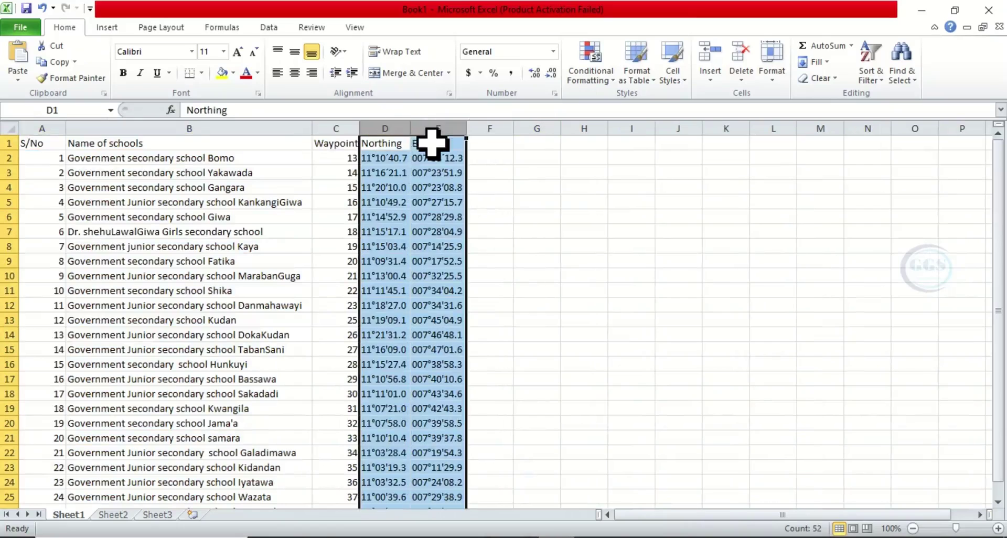
- Set the Northing and Easting columns D:E to font size 22 and autofit them
click(224, 51)
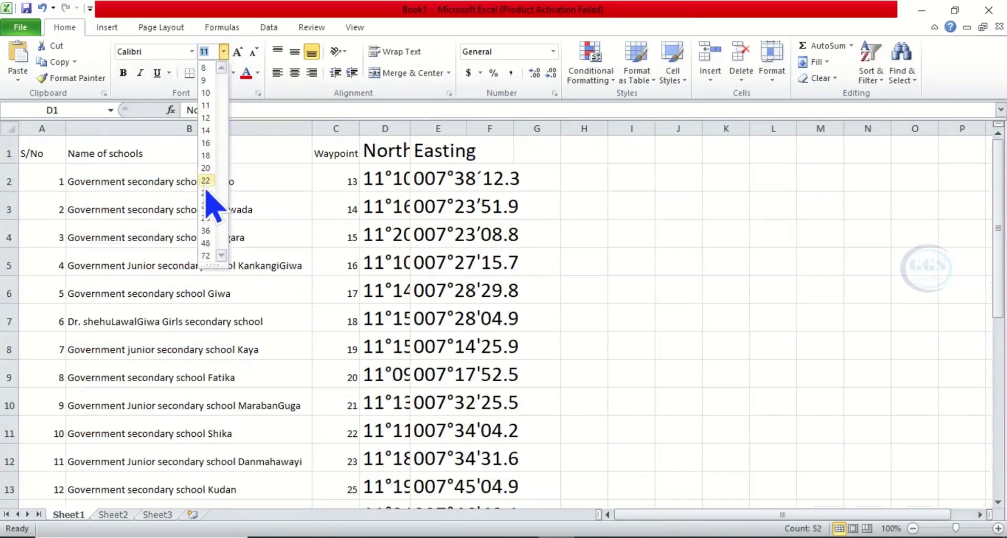
click(206, 183)
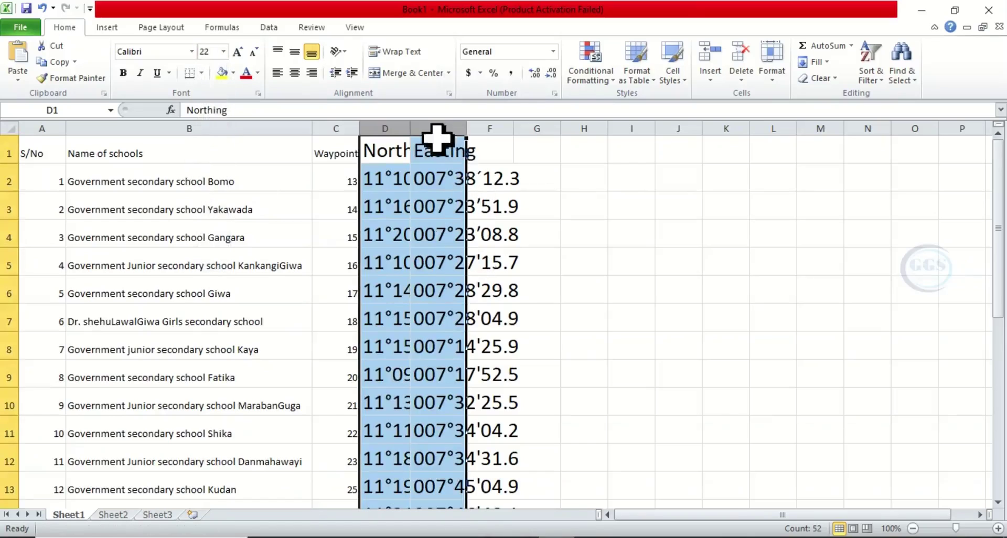
double_click(411, 129)
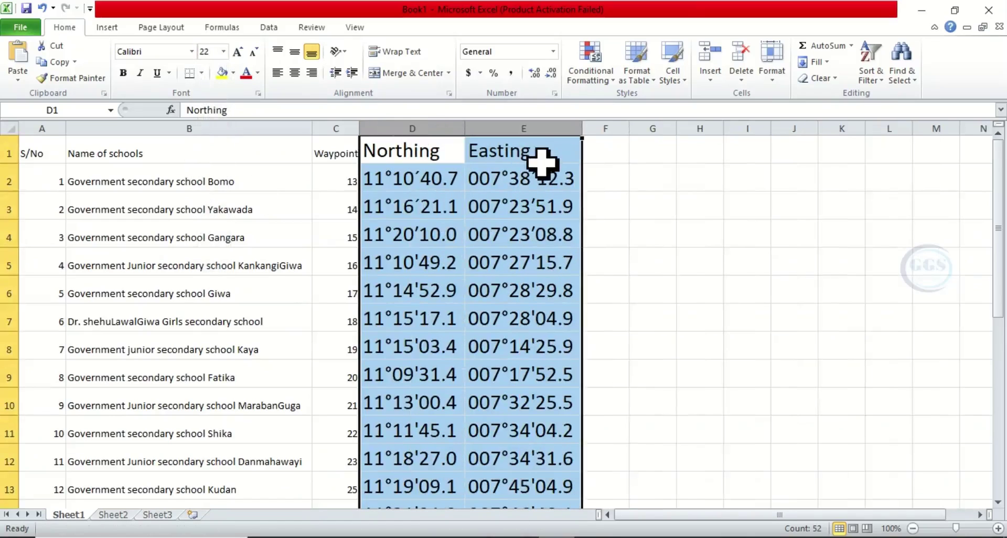
click(586, 189)
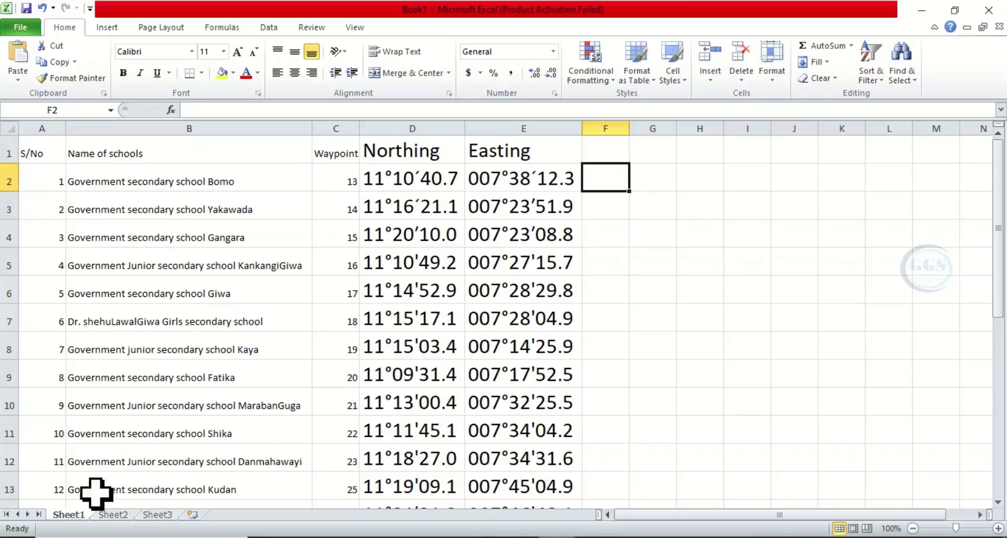
- Rename Sheet1, Sheet2 and Sheet3 to Original, Northing and Easting, ending on Original
double_click(67, 514)
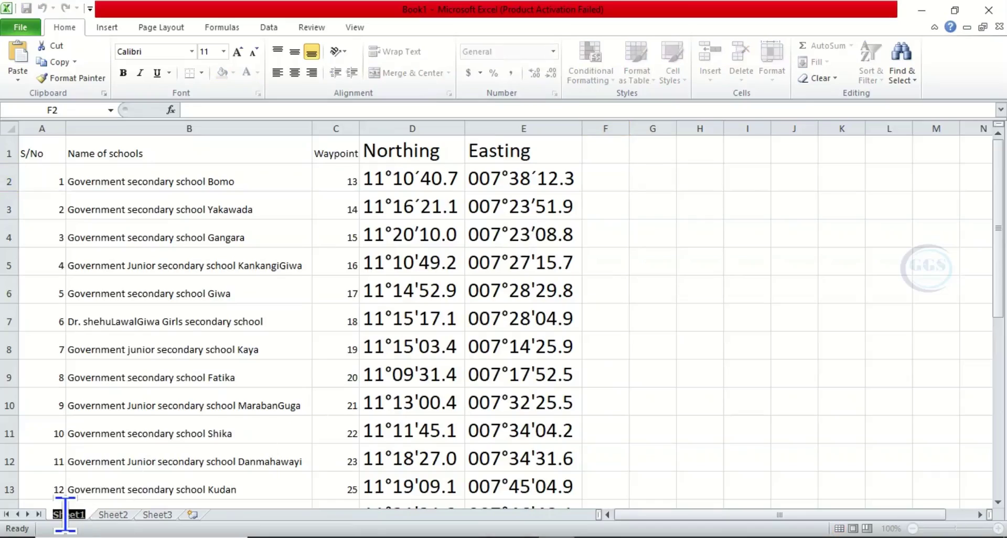
text(Or)
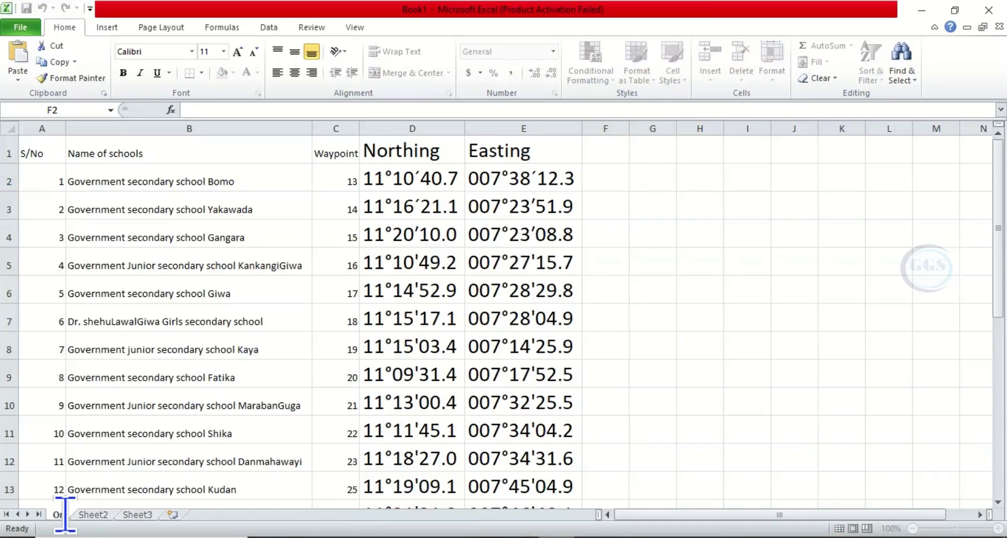
text(iginal)
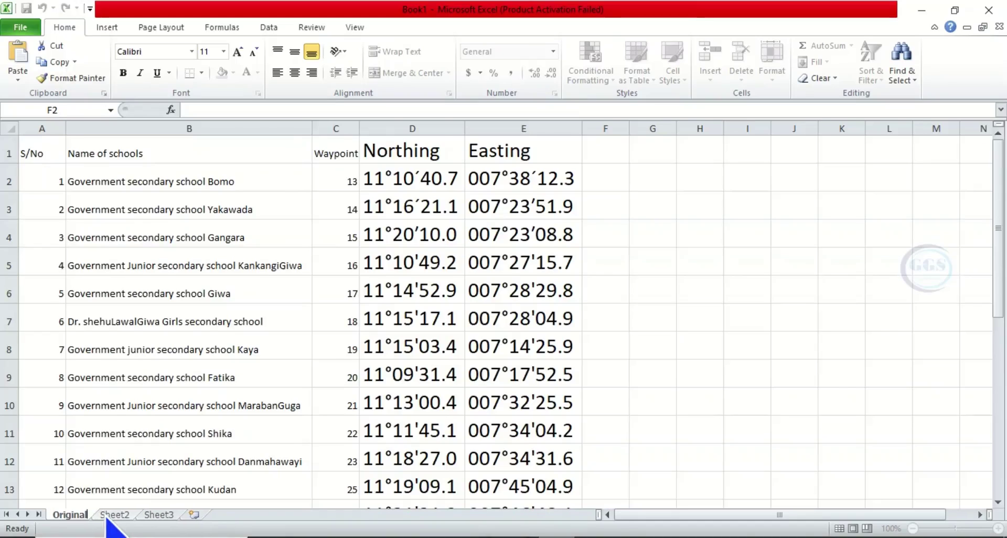
click(107, 516)
double_click(110, 514)
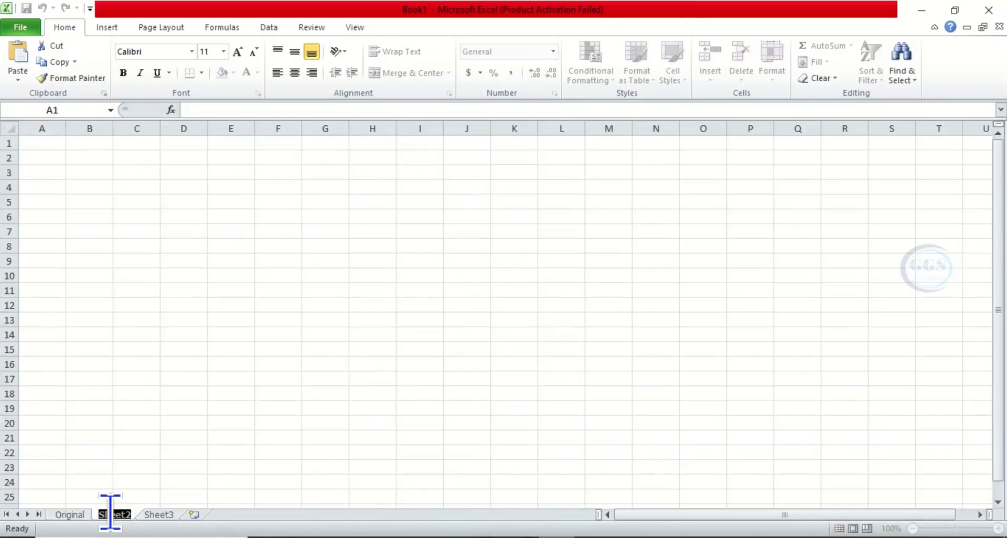
text(Ne)
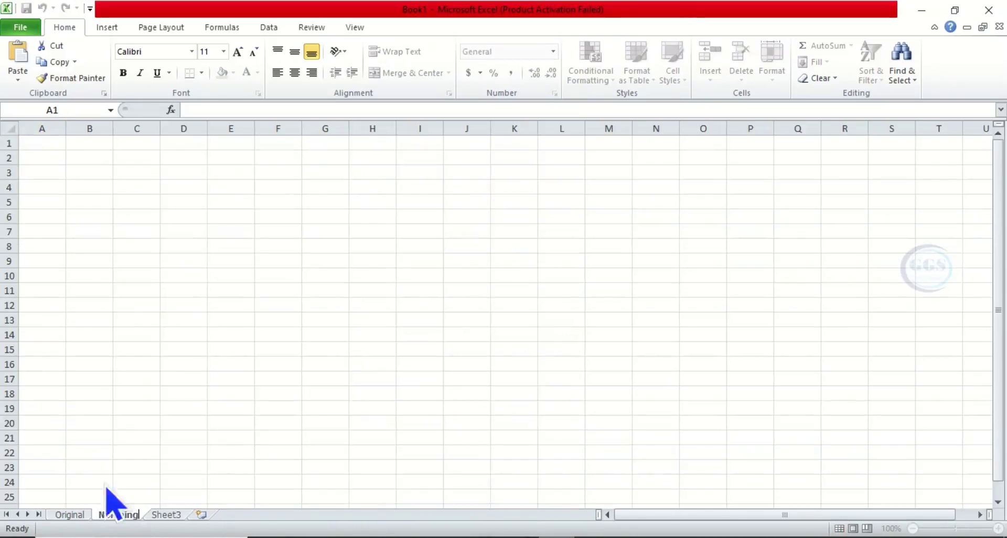
click(163, 517)
double_click(161, 515)
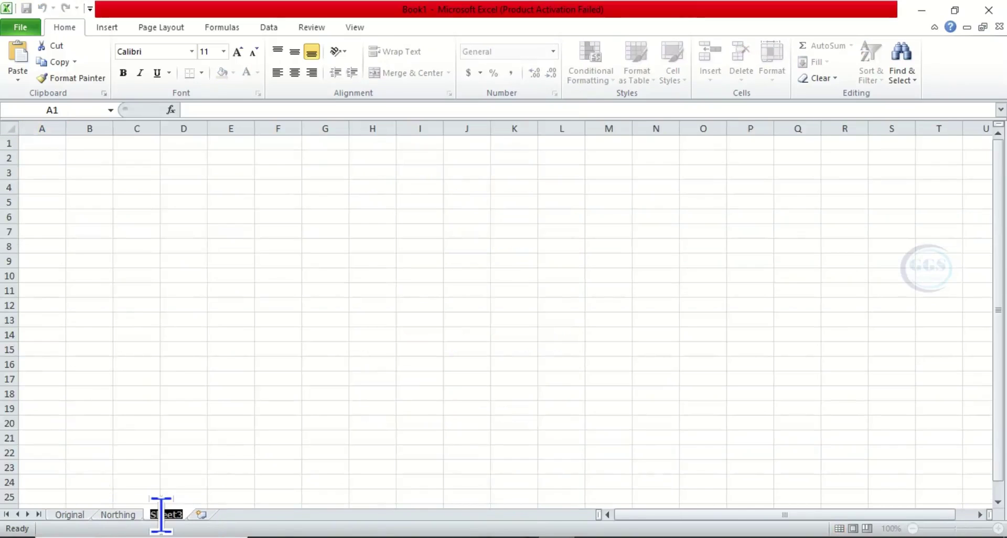
text(E)
click(65, 516)
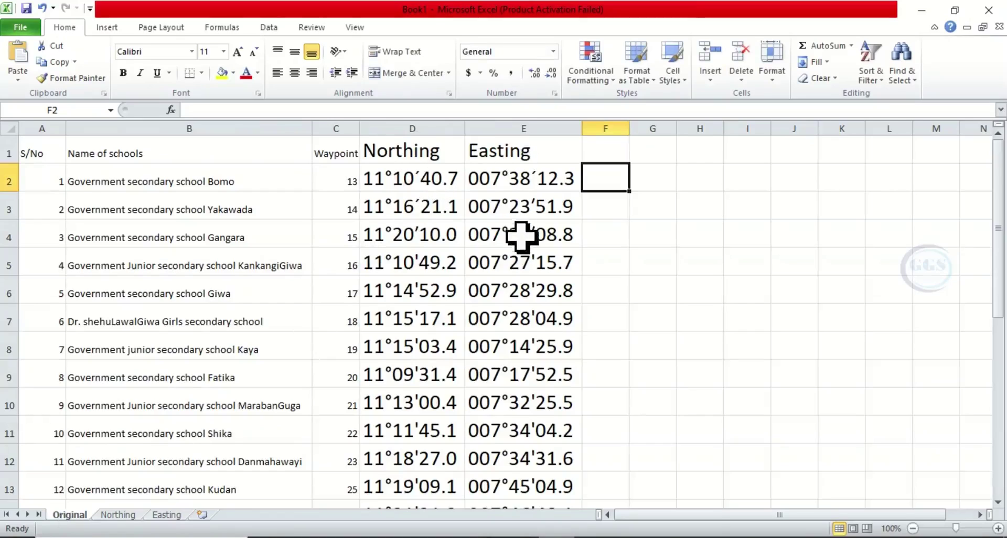
- Copy column D into A1 of the Northing sheet as values and autofit column A
click(412, 127)
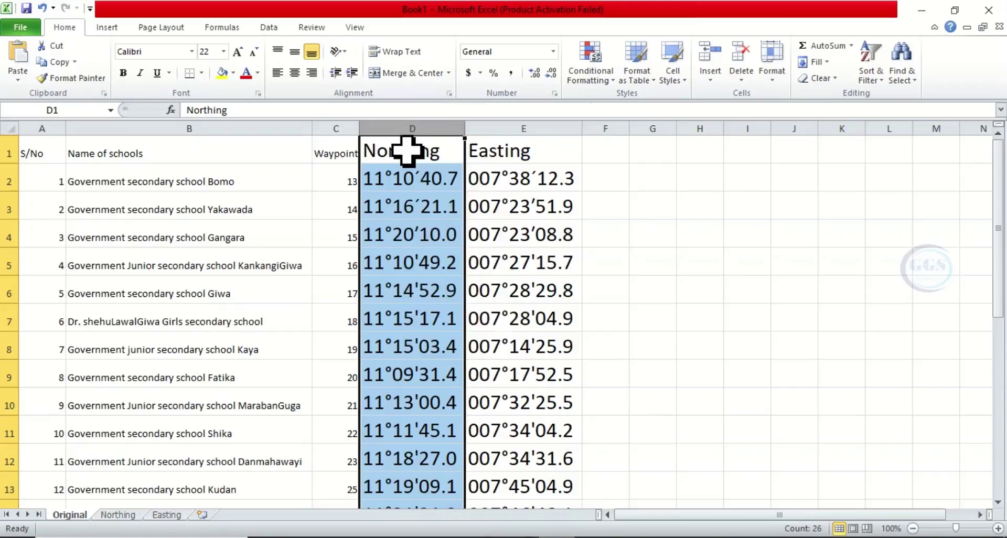
right_click(408, 151)
click(441, 180)
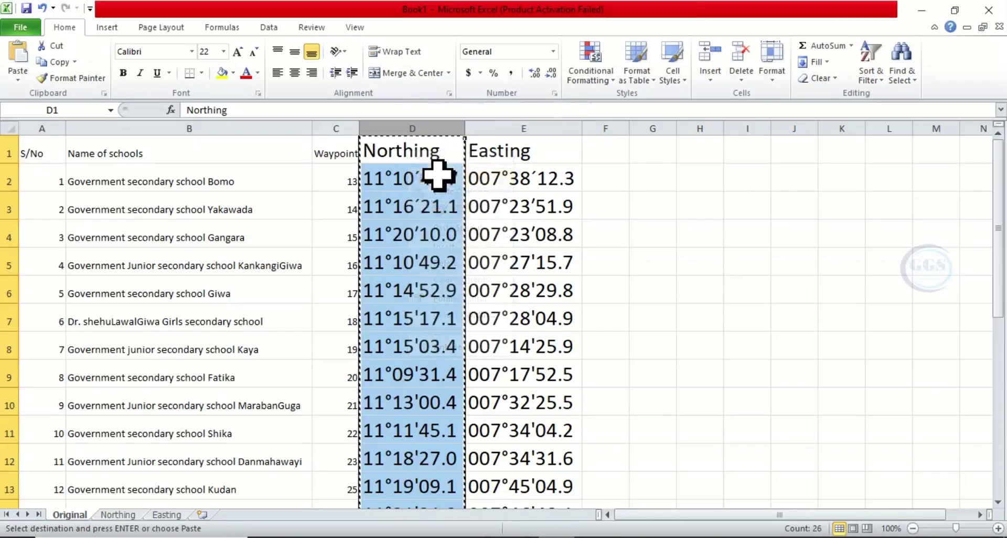
click(119, 516)
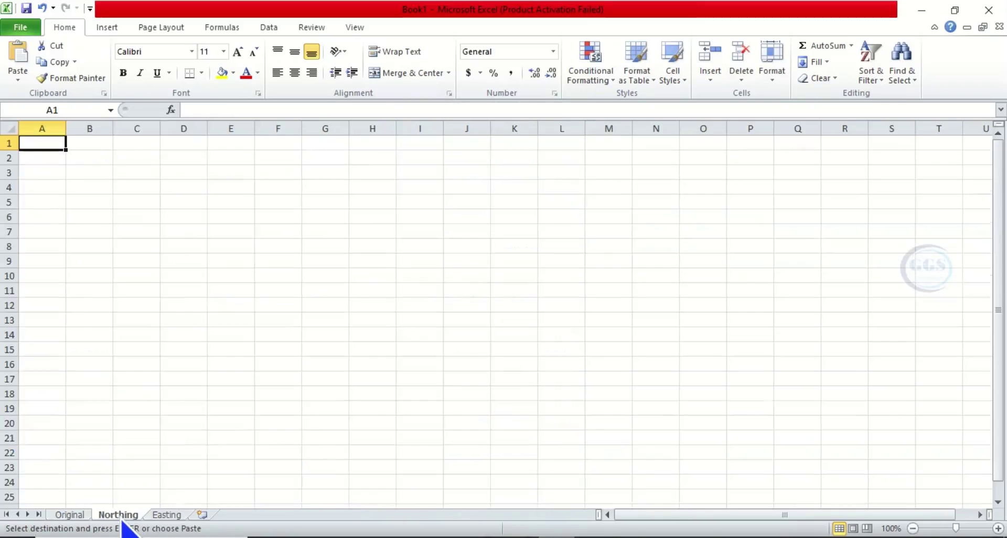
right_click(51, 144)
click(106, 203)
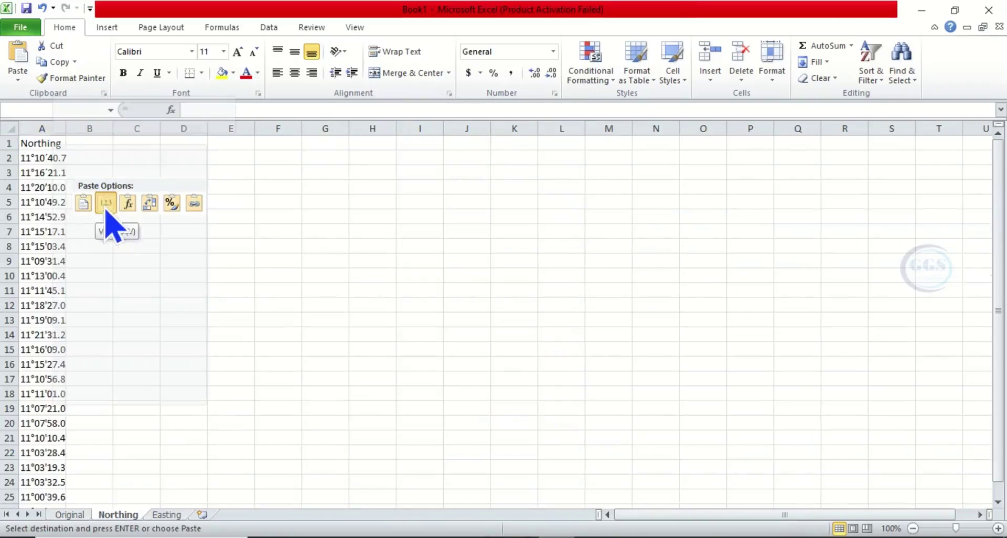
double_click(70, 131)
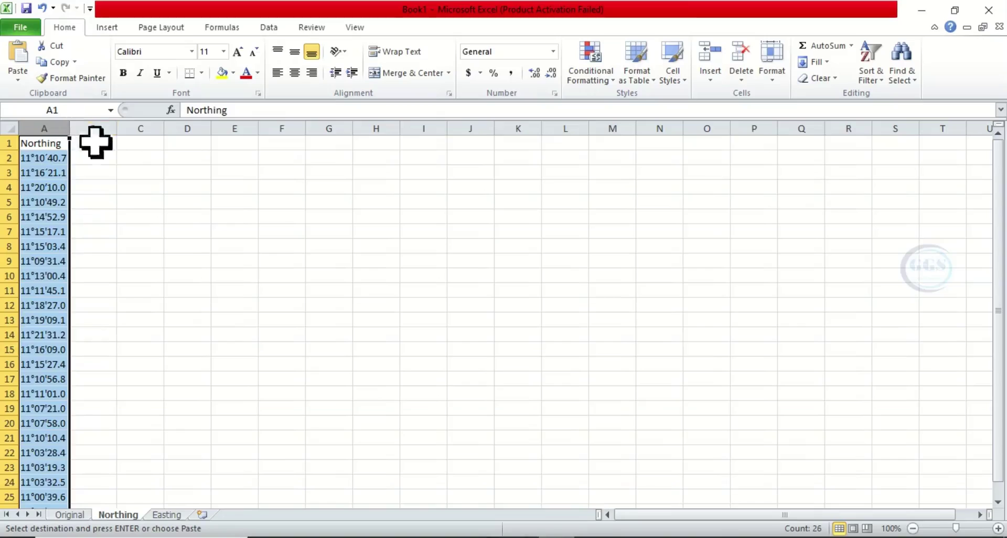
click(174, 248)
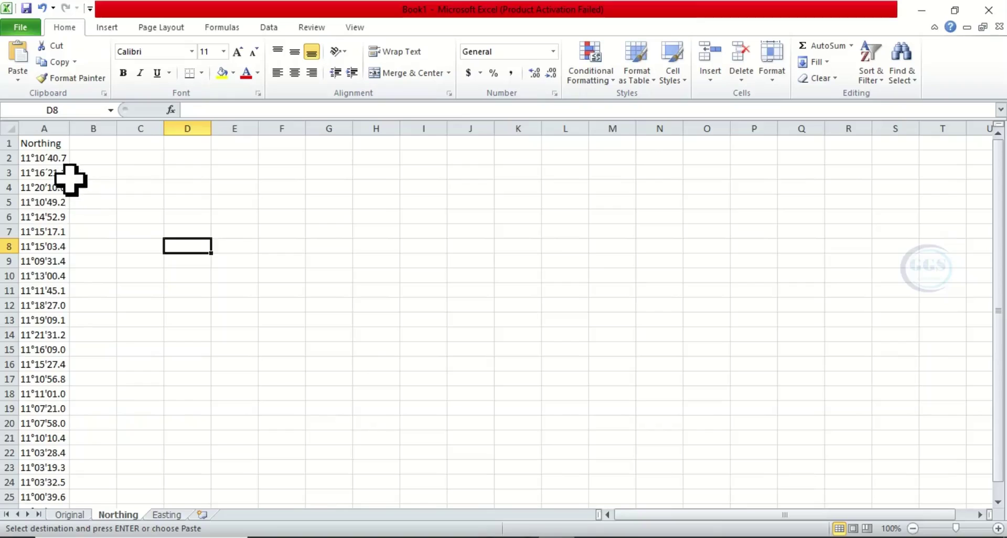
- Start Text to Columns on the Northing sheet's column A with Fixed width
click(46, 124)
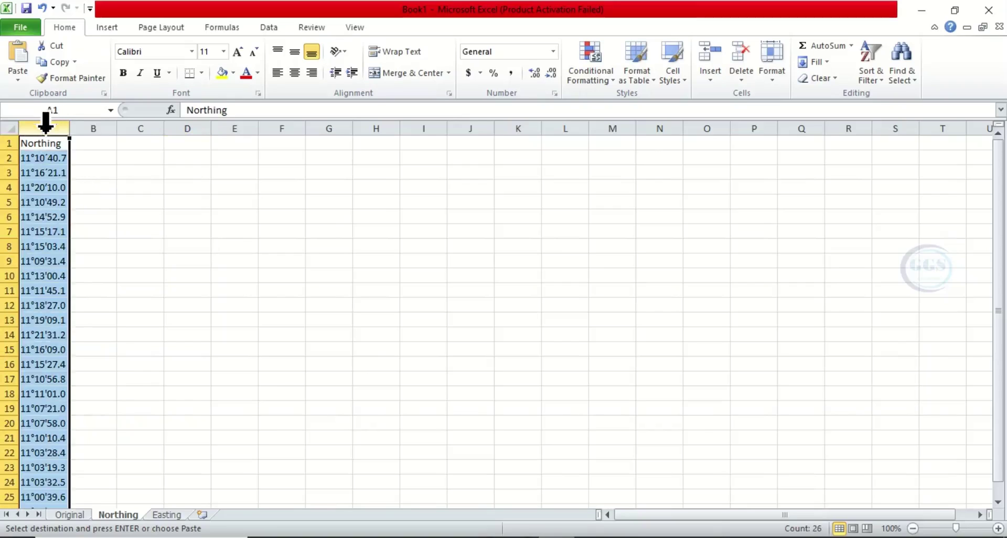
click(270, 29)
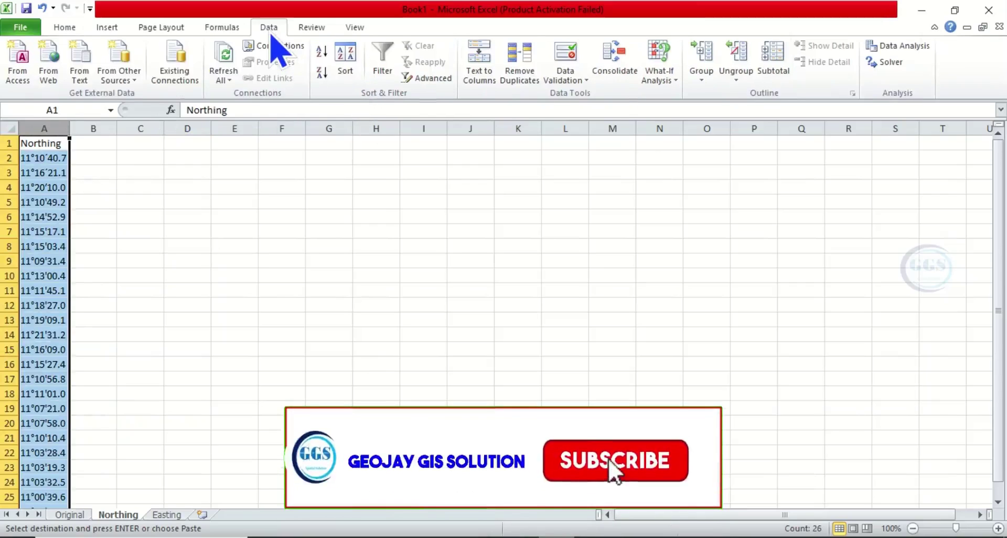
click(486, 82)
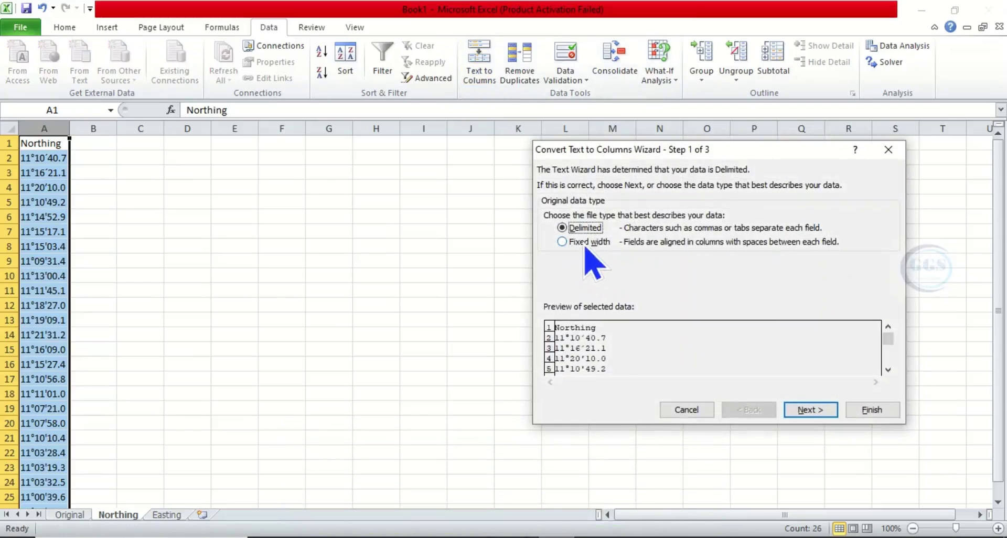
- Split the Northing values with breaks after degrees, degree sign, minutes and minute mark
click(811, 410)
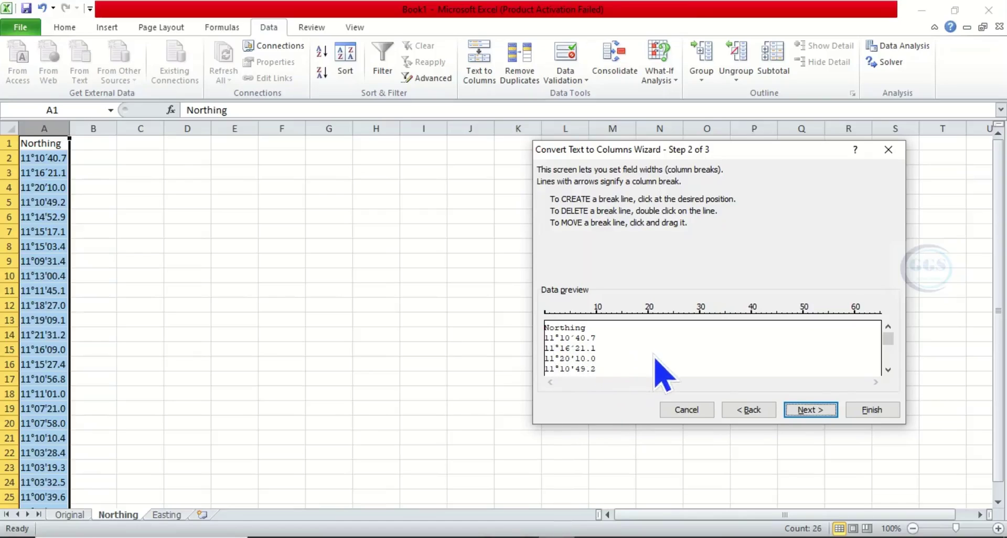
drag(664, 359, 563, 359)
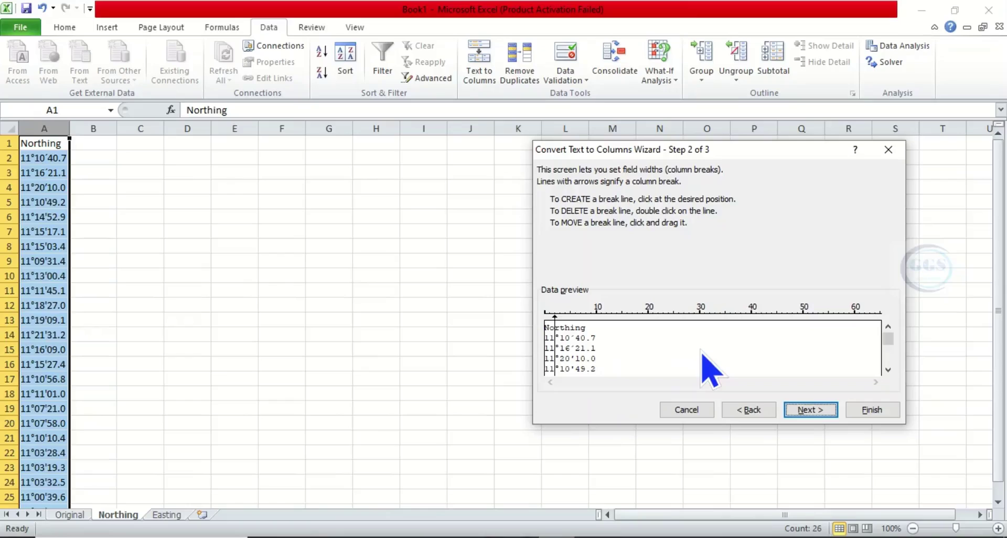
drag(702, 353, 570, 369)
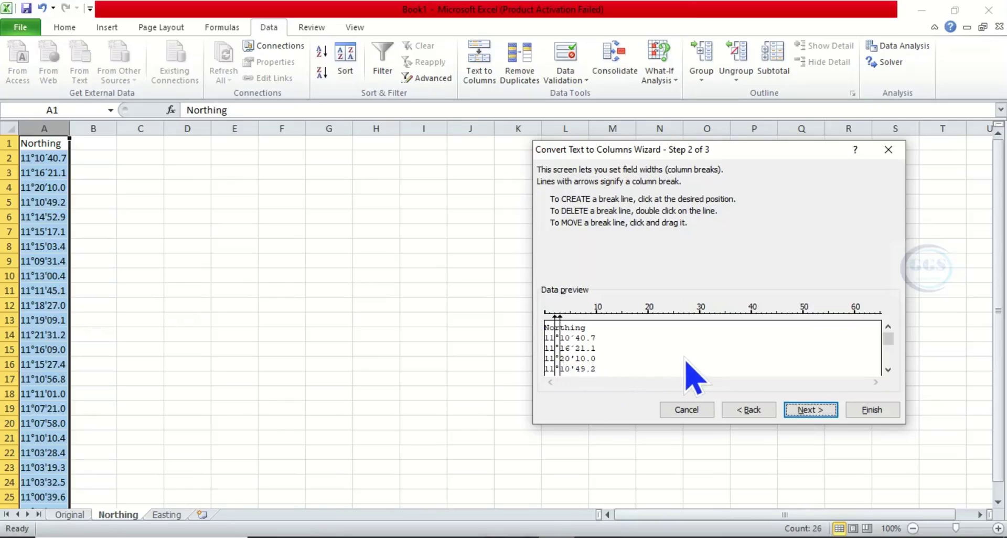
drag(689, 354, 577, 368)
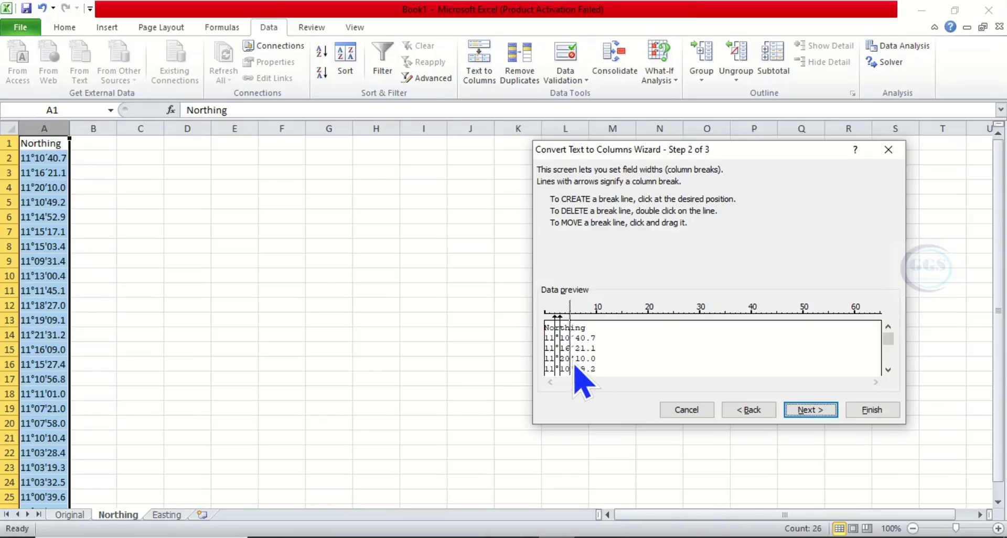
drag(576, 370, 577, 370)
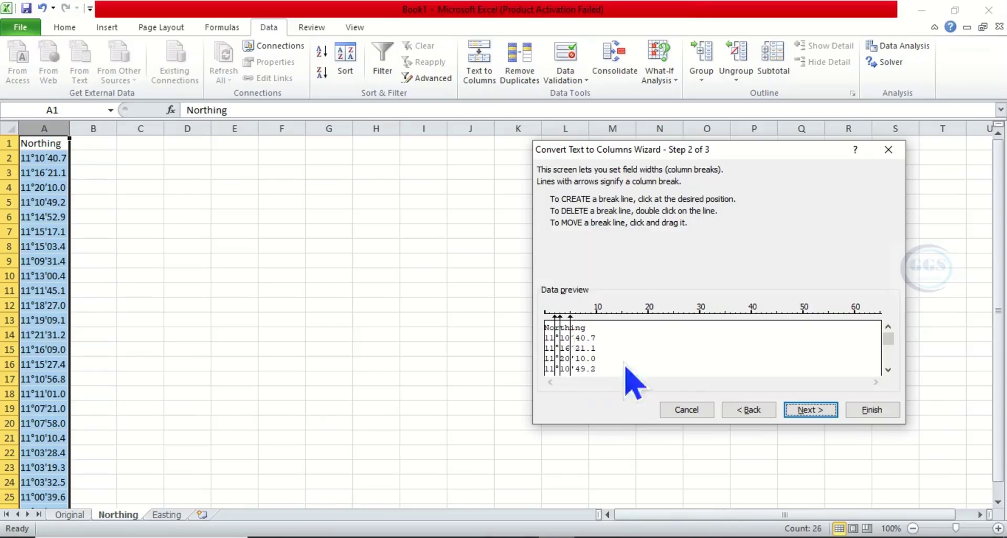
drag(707, 355, 583, 369)
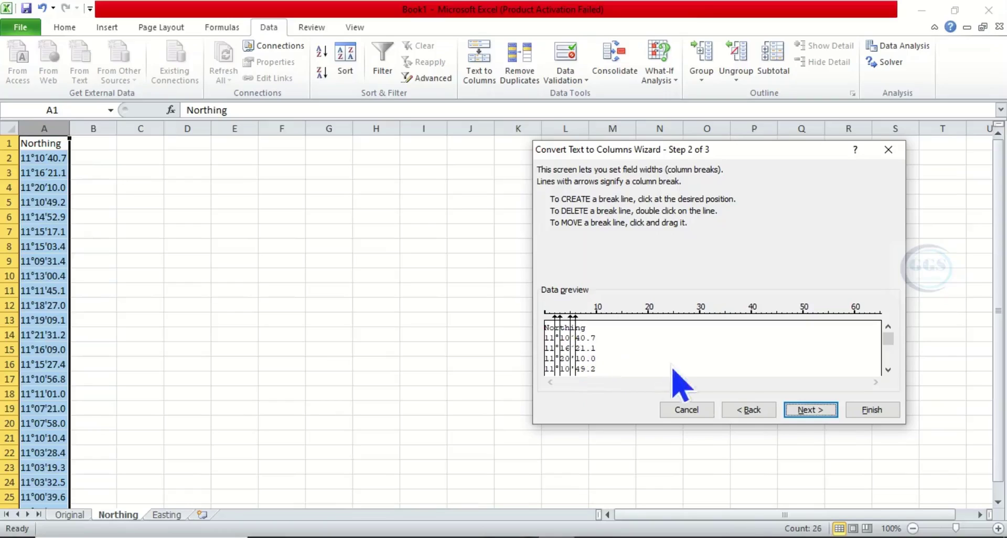
click(871, 410)
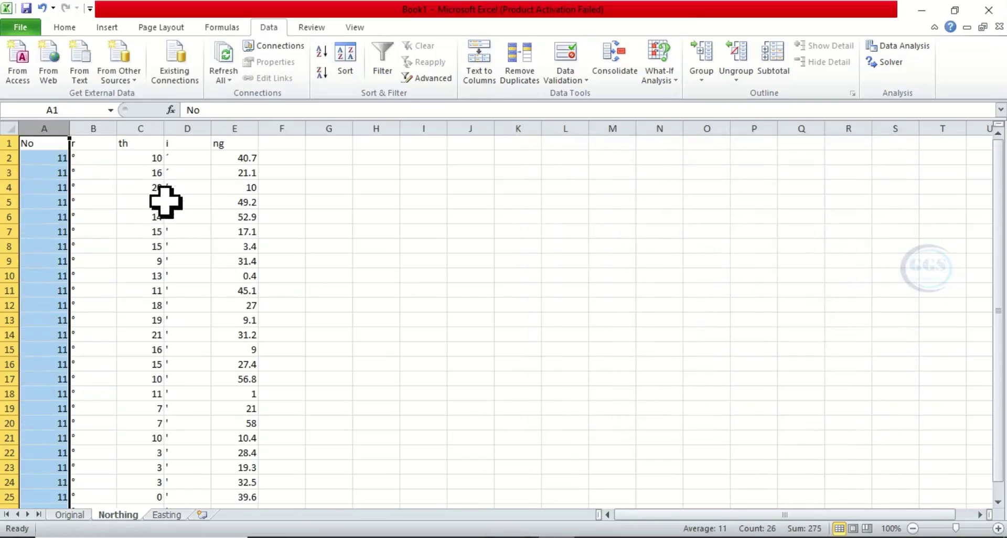
click(46, 159)
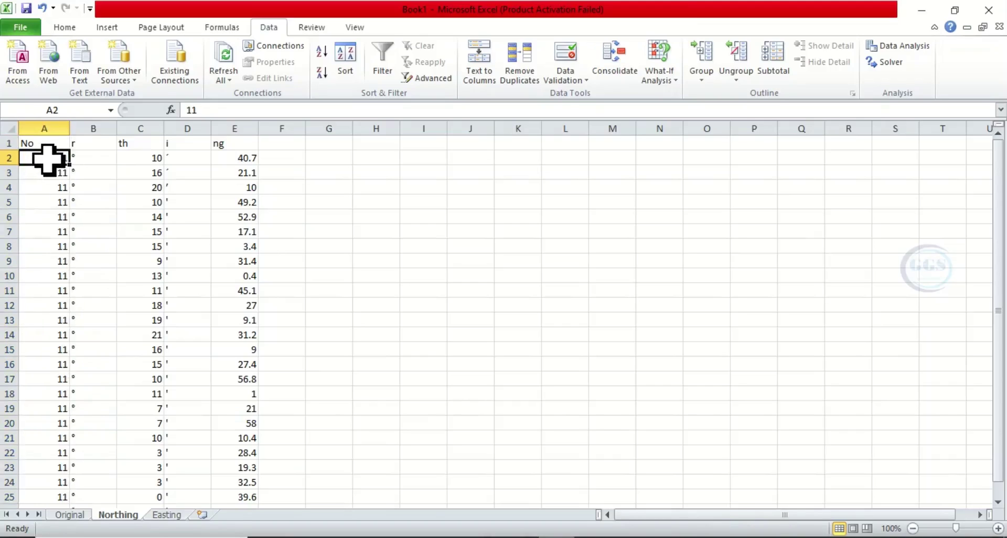
click(142, 159)
click(244, 160)
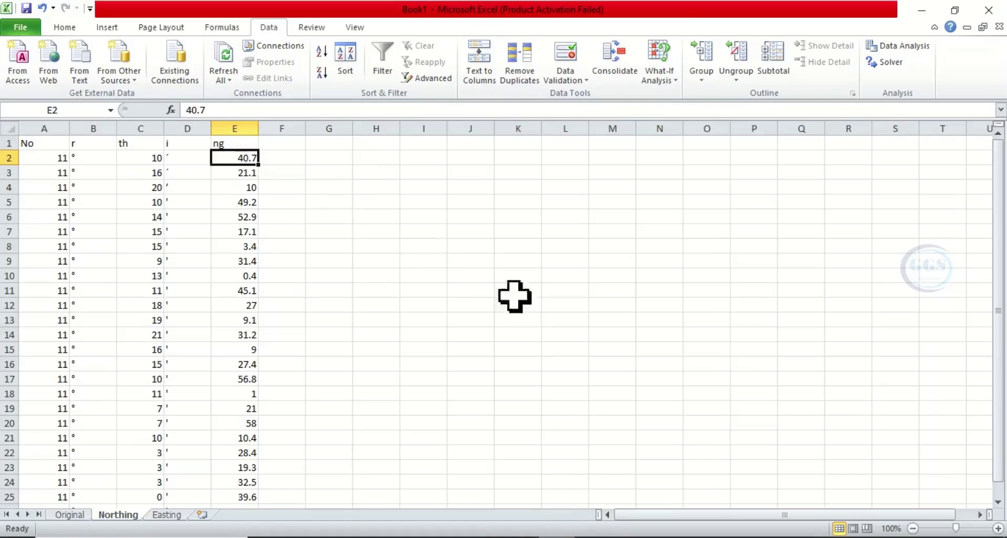
mouse_move(504, 536)
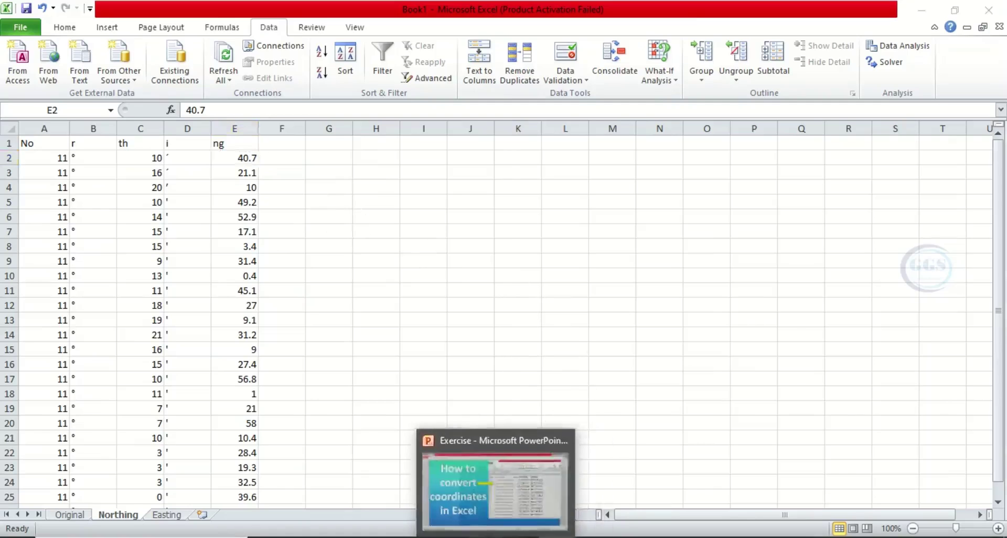
click(530, 472)
scroll(564, 375, down, 2)
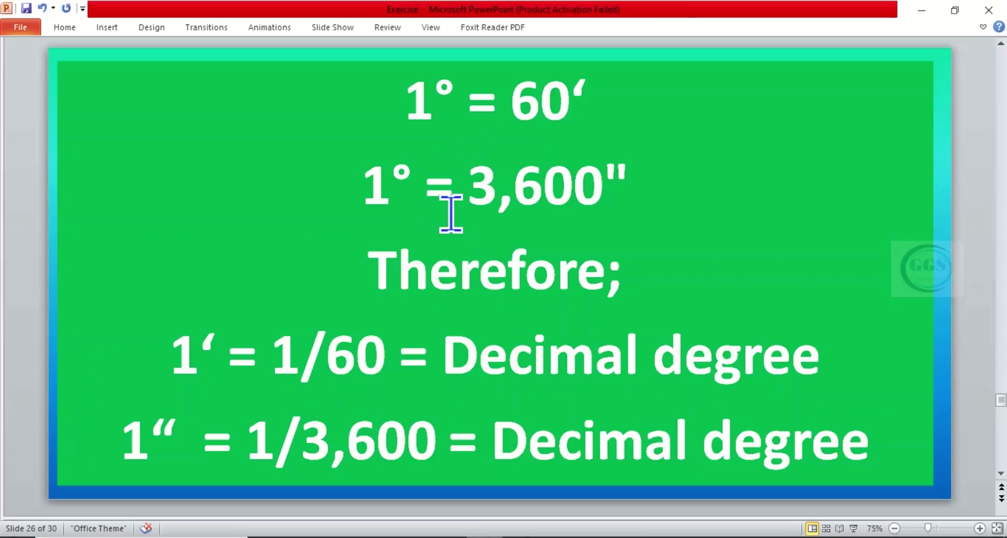
click(930, 7)
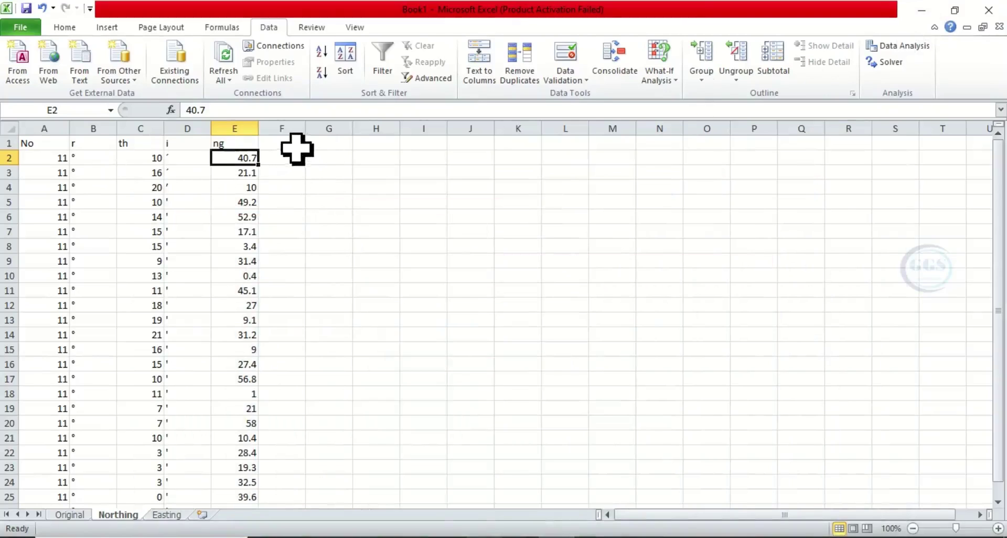
- Enter the heading DD in cell G1
click(338, 146)
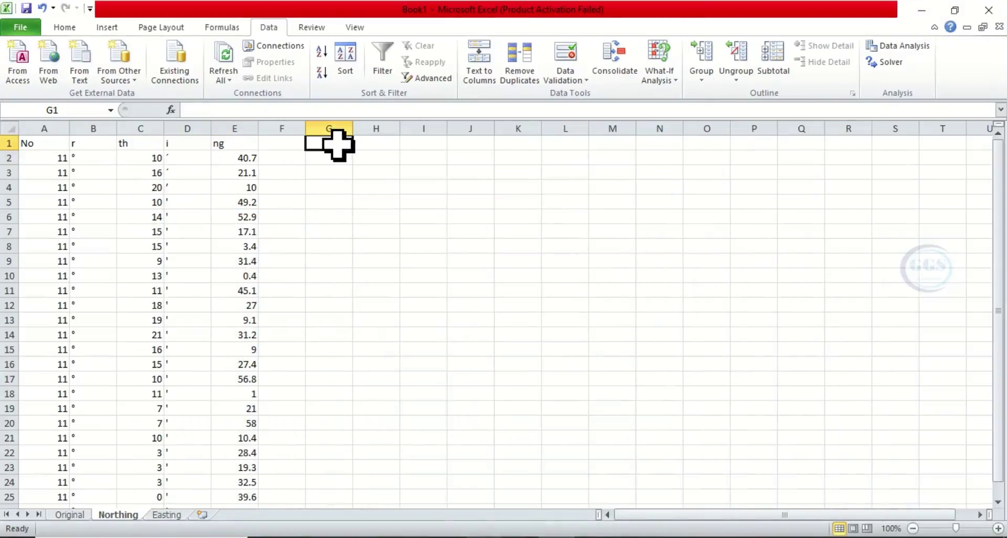
text(DD)
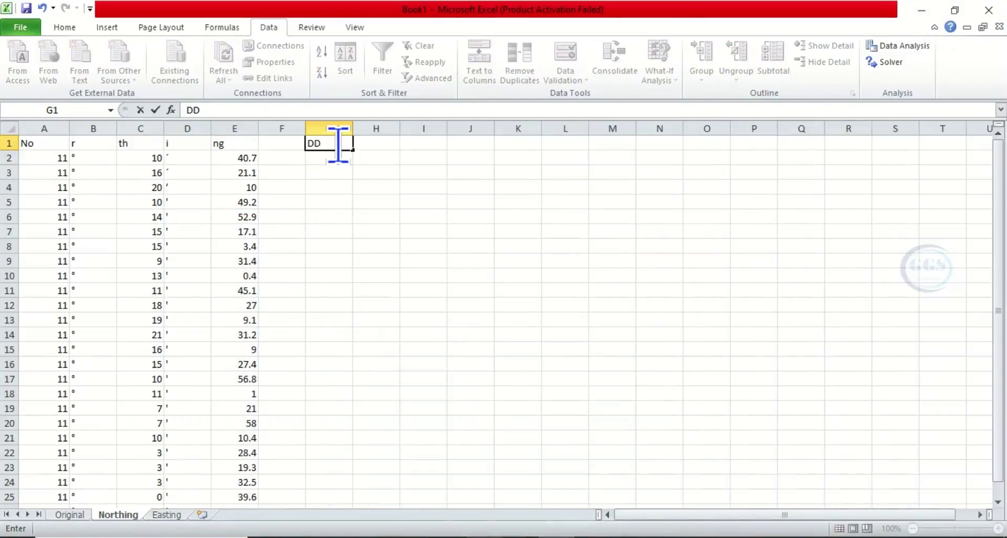
key(Return)
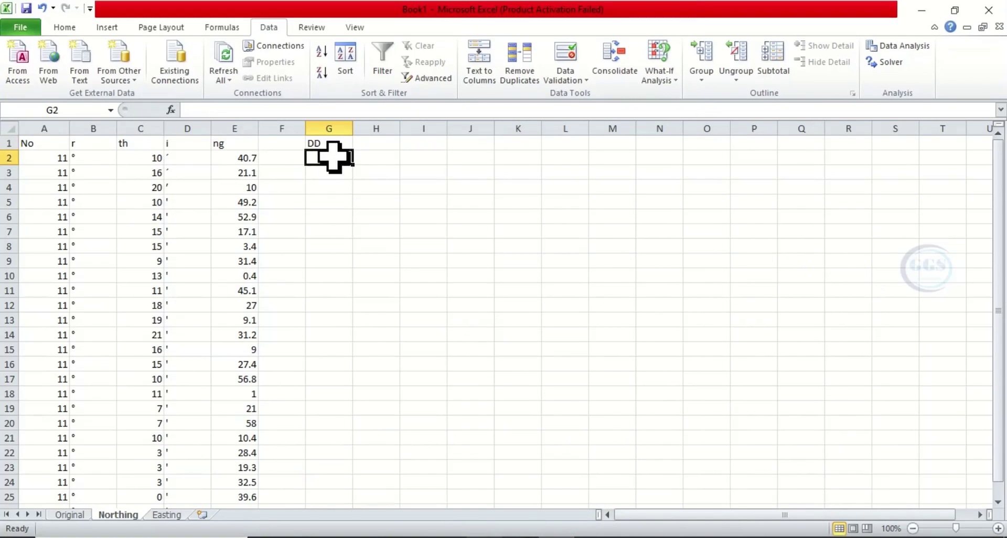
- Start typing the decimal-degree formula =A2+C2/60+E2/3600 in G2
click(51, 159)
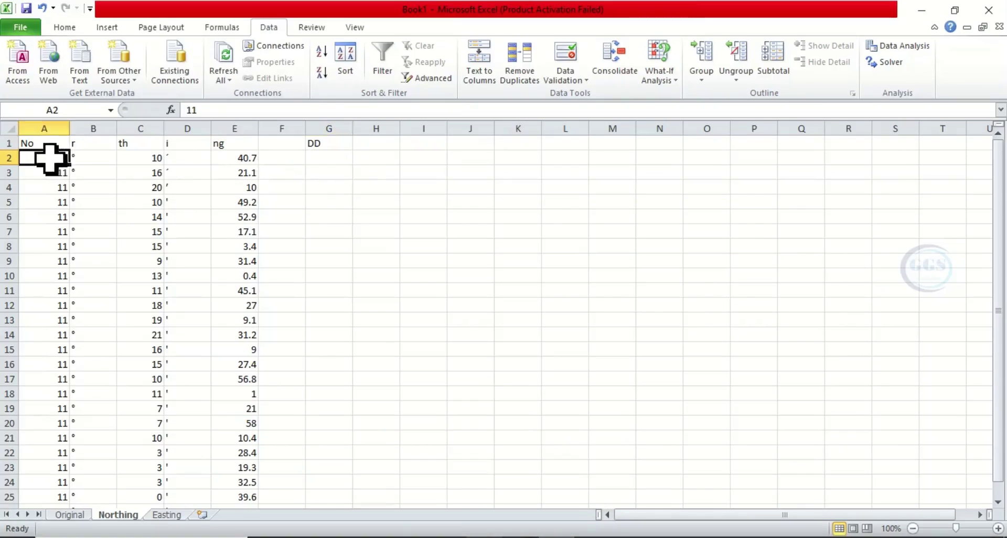
click(326, 157)
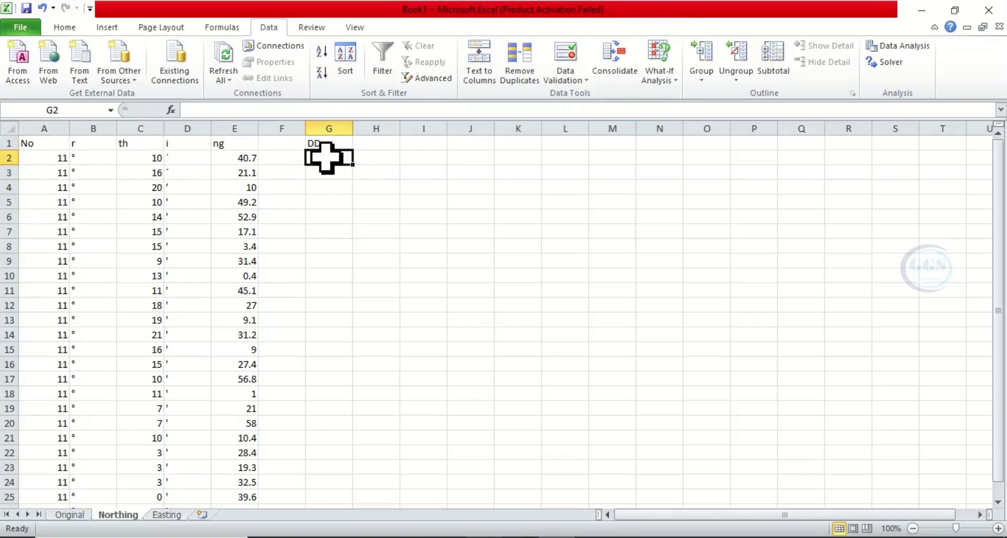
text(=)
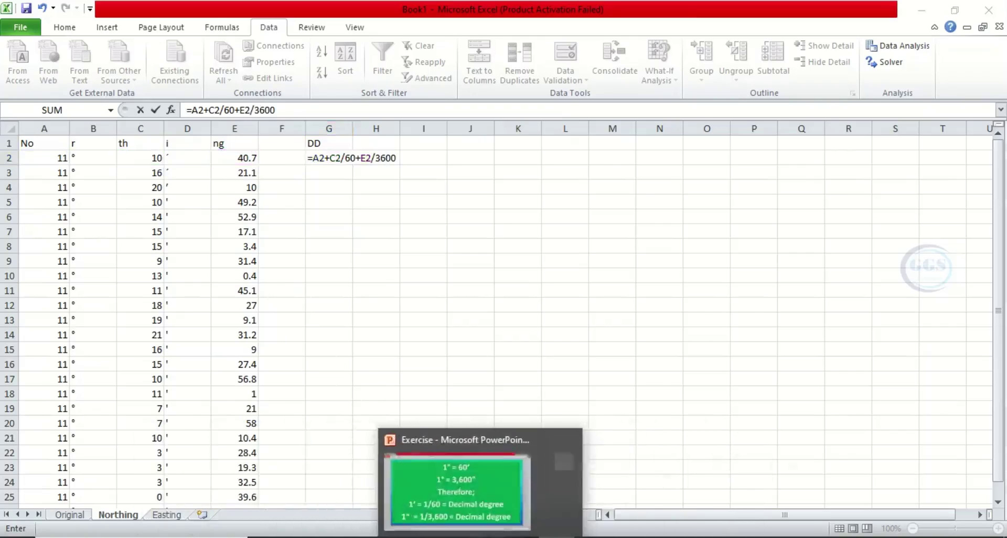
click(435, 533)
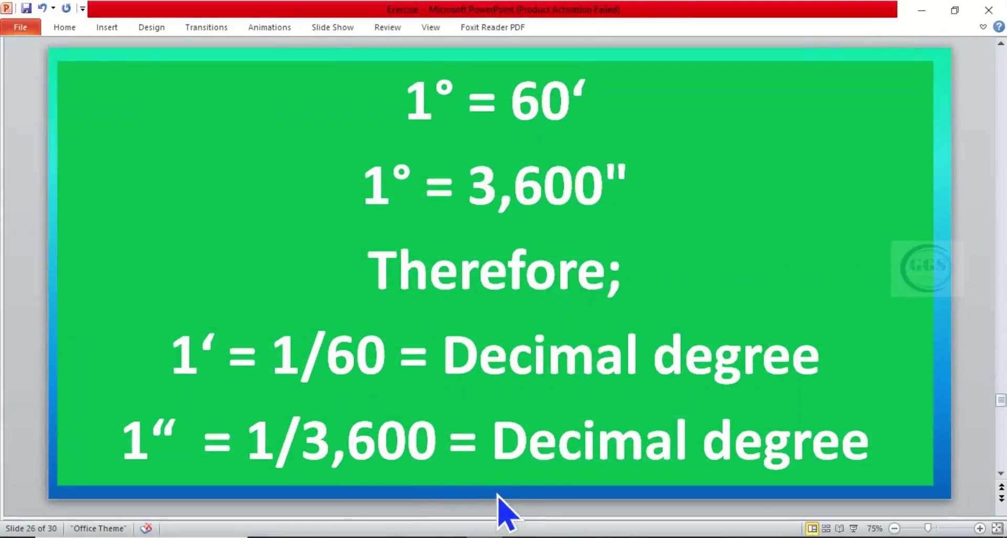
click(922, 10)
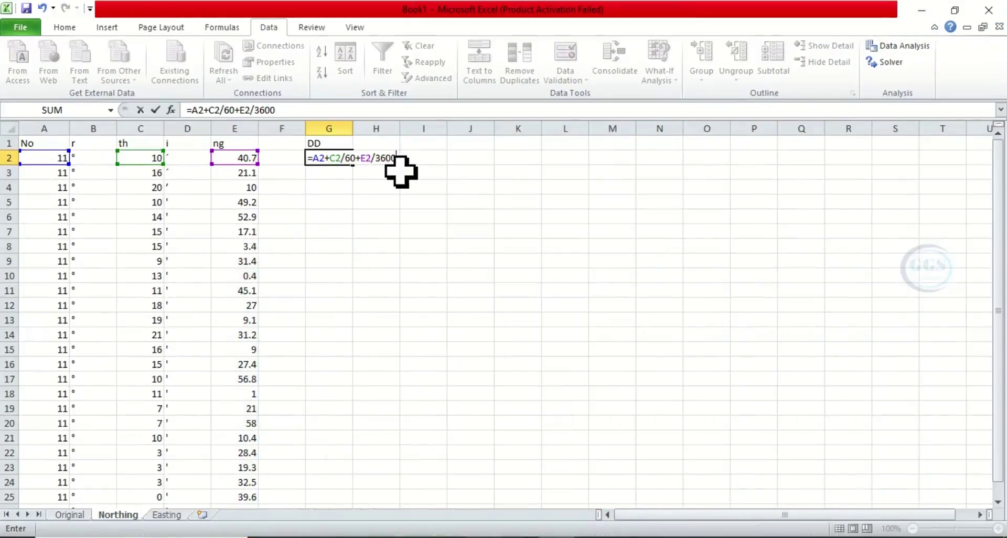
- Enter the G2 formula, fill it down to G26, then select D1 on the Original sheet
key(Return)
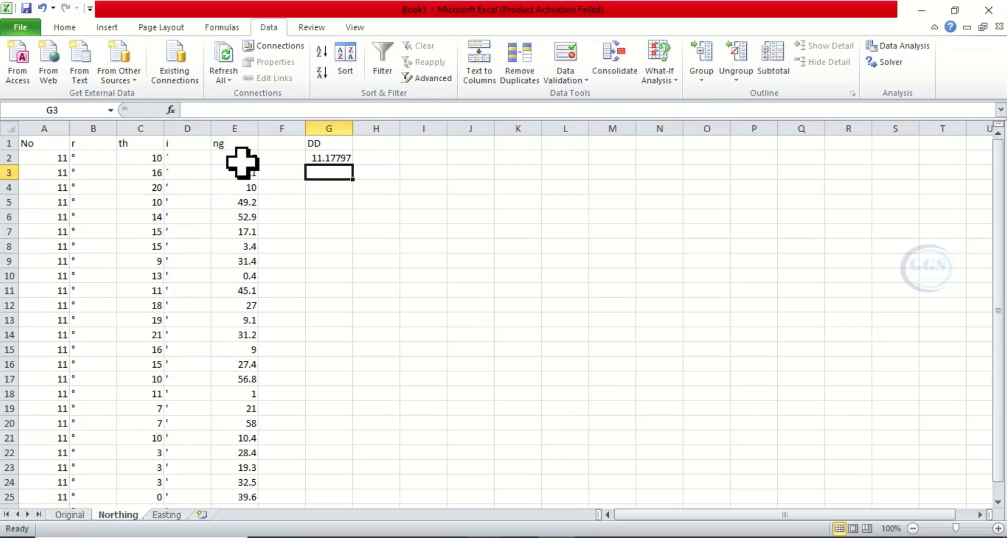
click(326, 158)
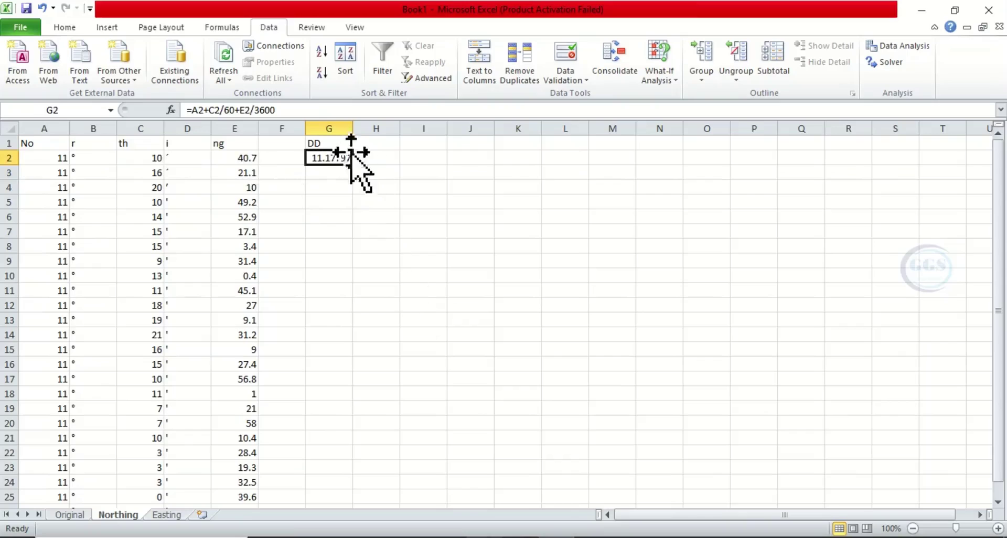
drag(354, 165, 354, 532)
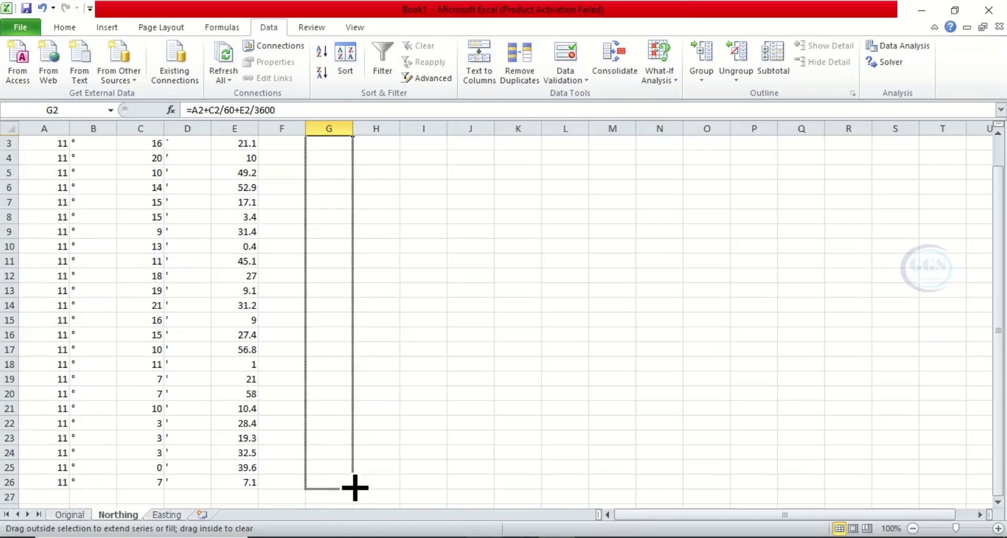
drag(355, 487, 349, 489)
scroll(320, 236, up, 1)
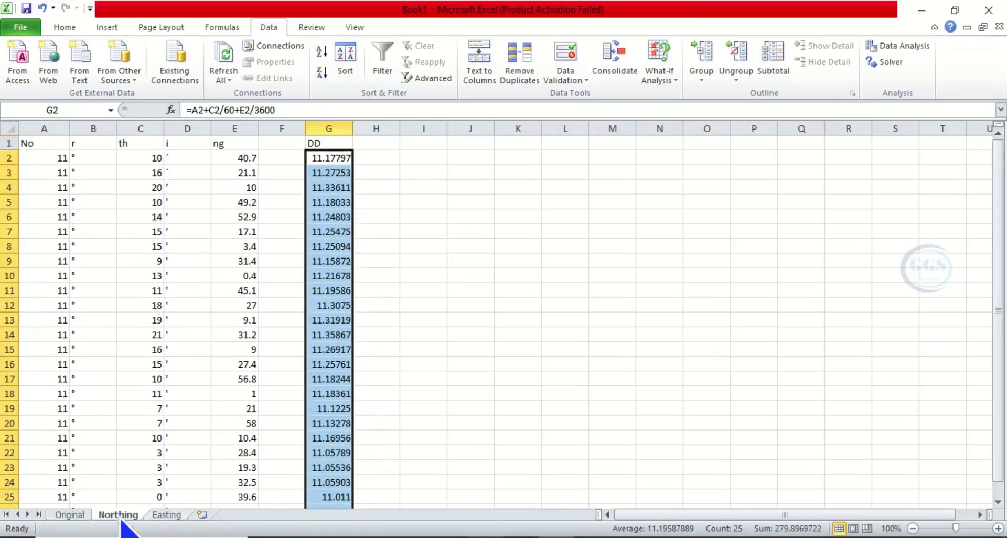
click(74, 517)
click(412, 152)
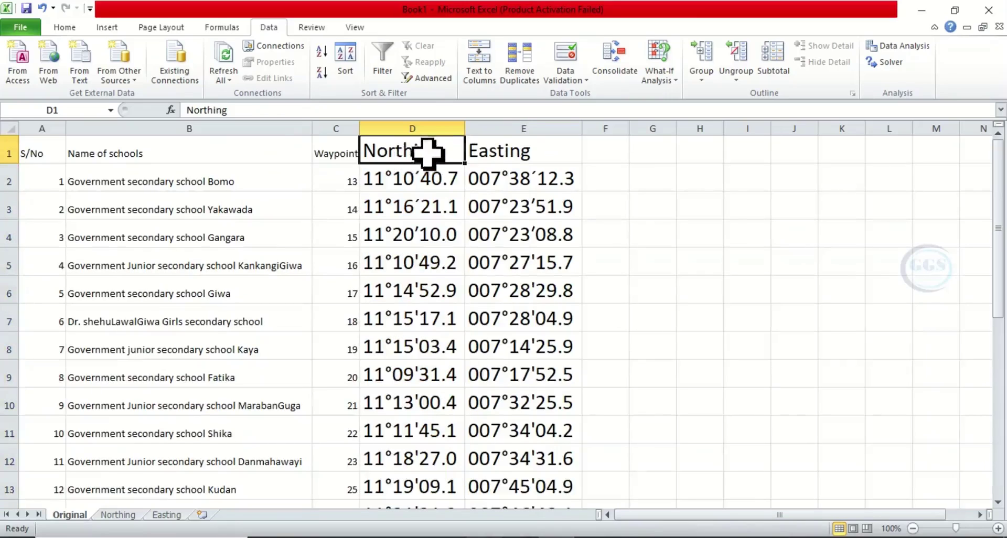
- Copy the Northing and Easting headings from D1:E1 into G1:H1
drag(410, 153, 513, 152)
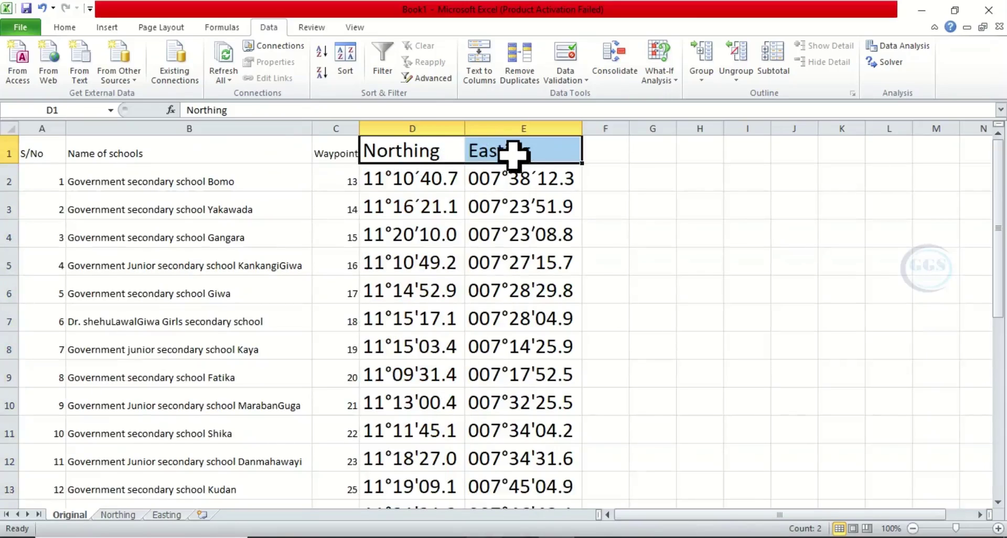
key(ctrl+c)
click(653, 151)
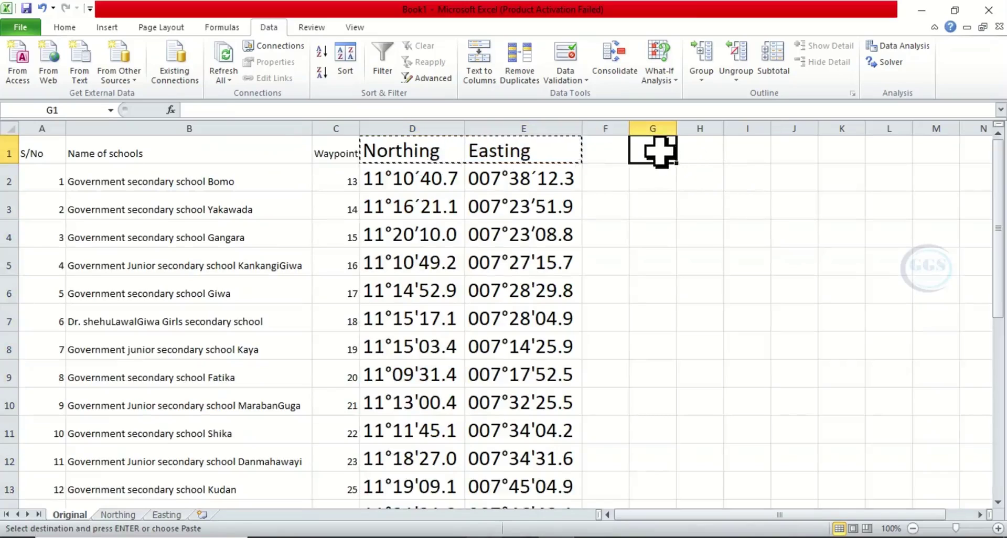
key(ctrl+v)
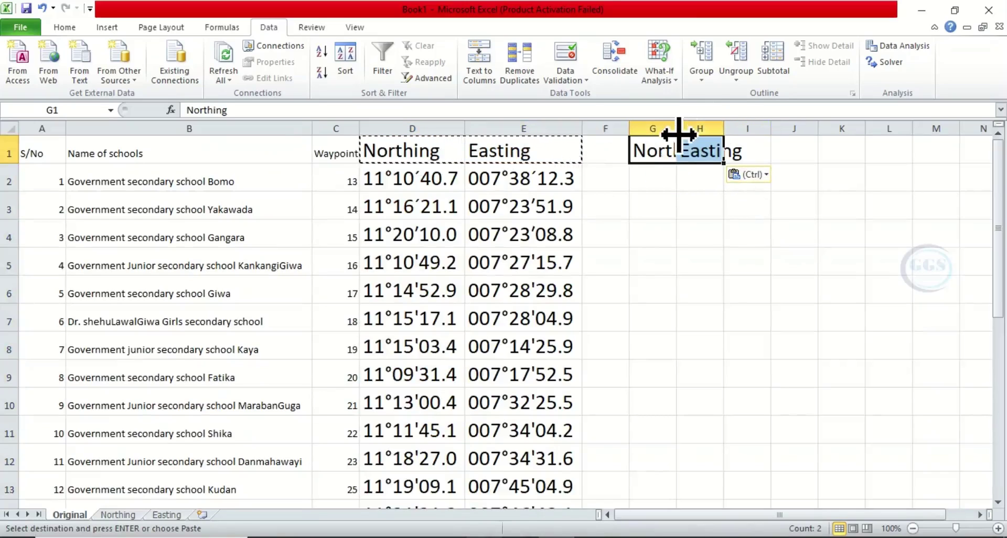
- Widen column G and rename the copied headings to 'Northing DD' and 'Easting DD'
click(686, 152)
double_click(677, 129)
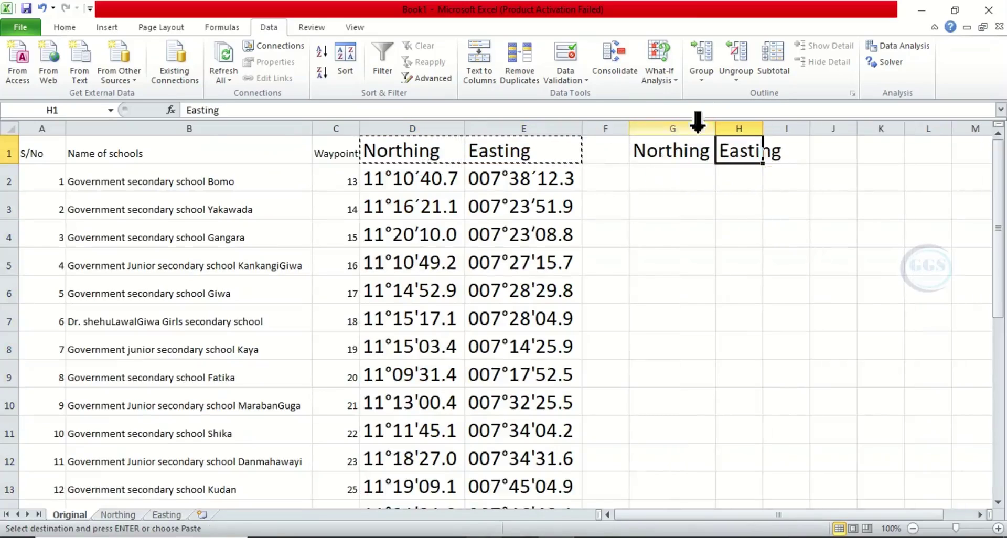
click(700, 155)
click(245, 108)
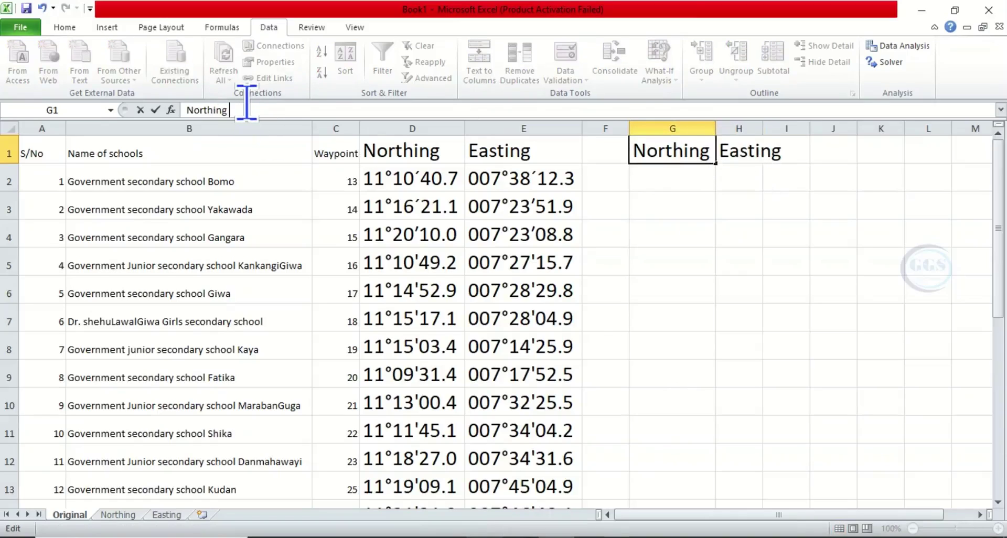
text(DD)
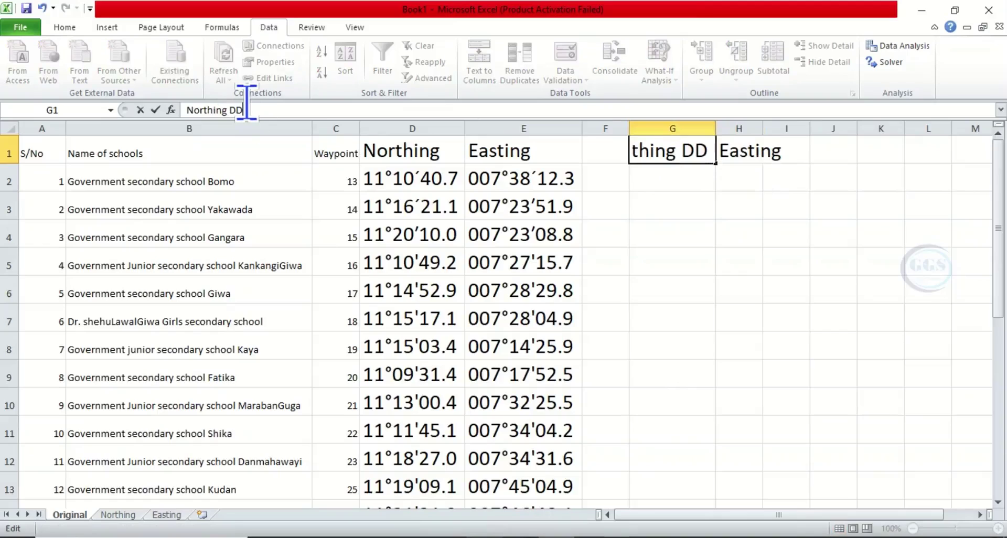
click(778, 151)
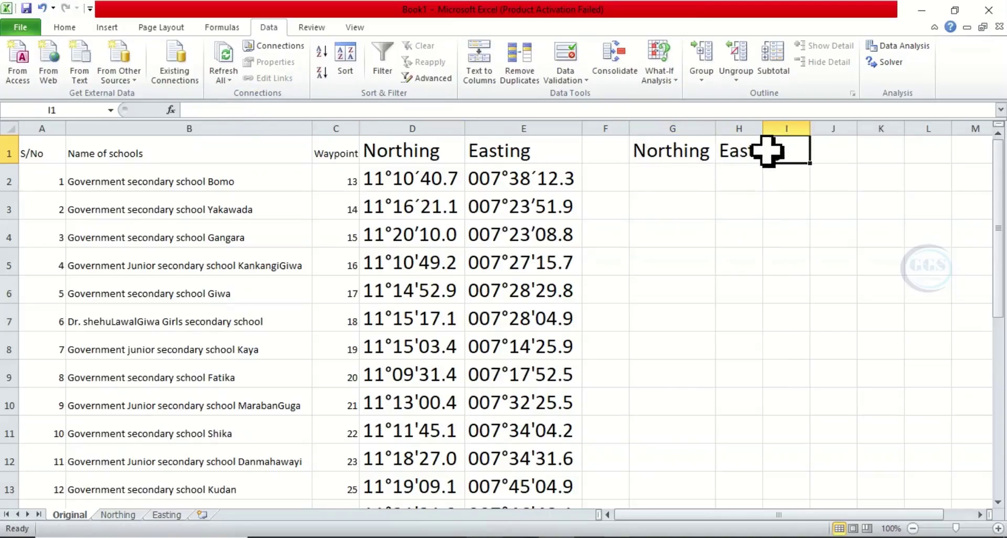
click(747, 152)
click(264, 110)
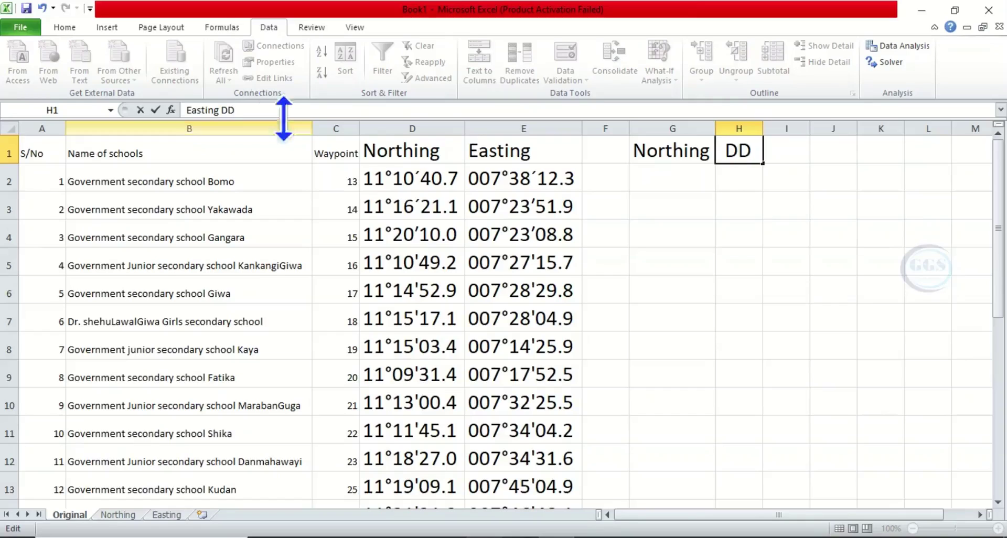
click(115, 516)
click(330, 158)
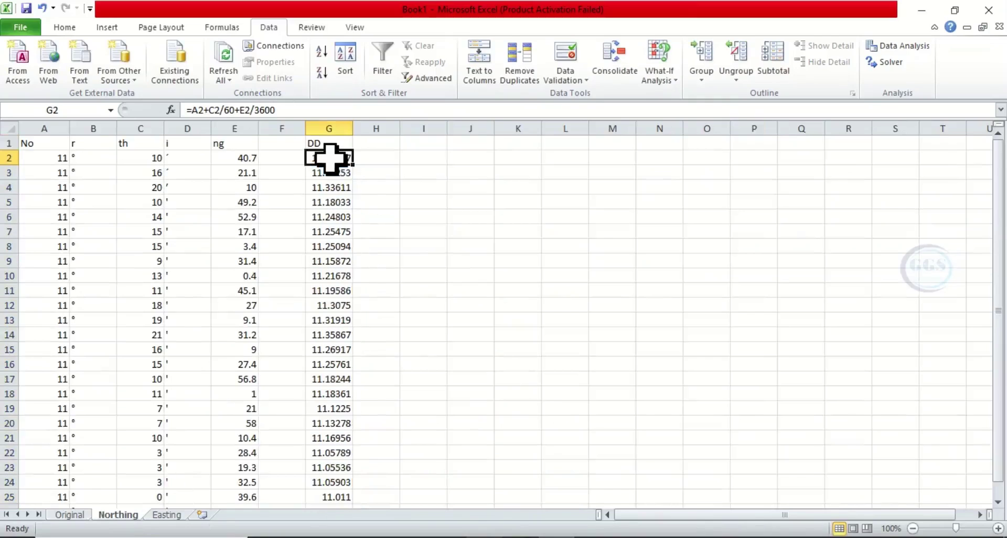
- Paste the Northing sheet's G2:G26 decimal results as plain values into G2 on the Original sheet
drag(331, 158, 341, 484)
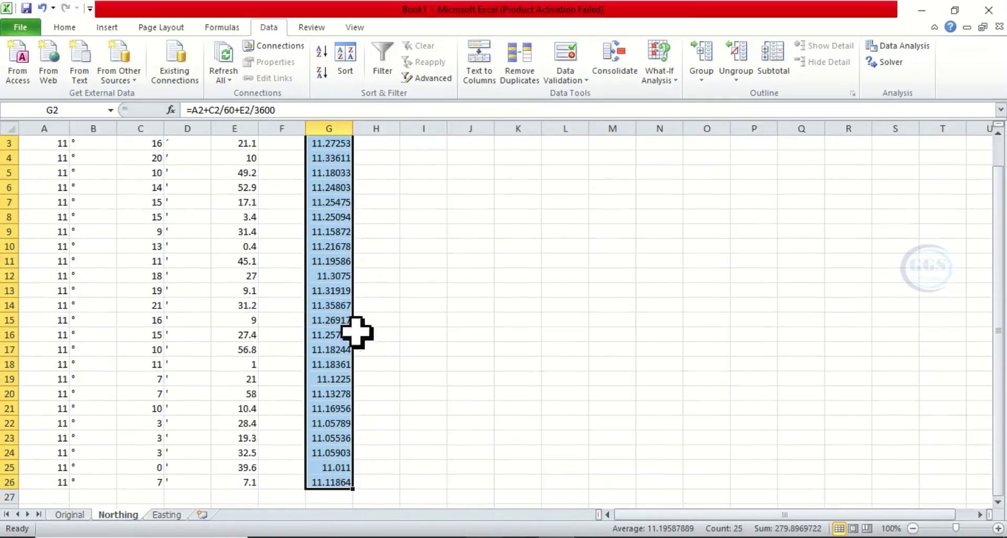
right_click(331, 290)
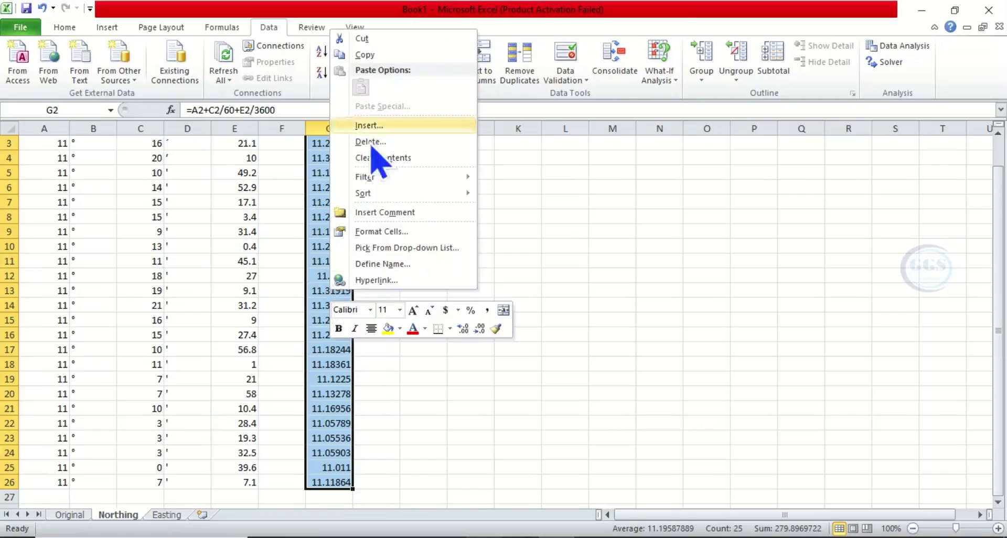
click(369, 55)
click(69, 514)
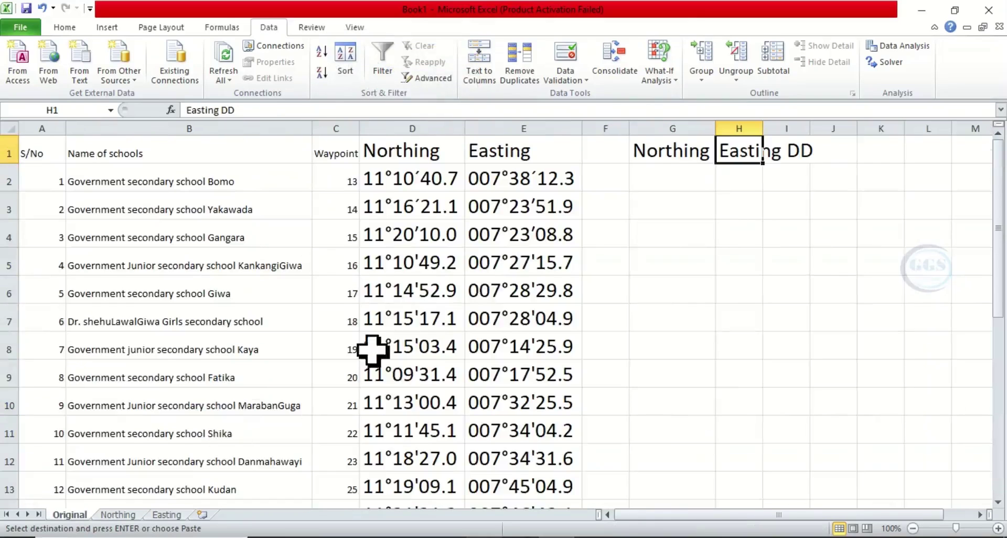
click(677, 177)
right_click(677, 176)
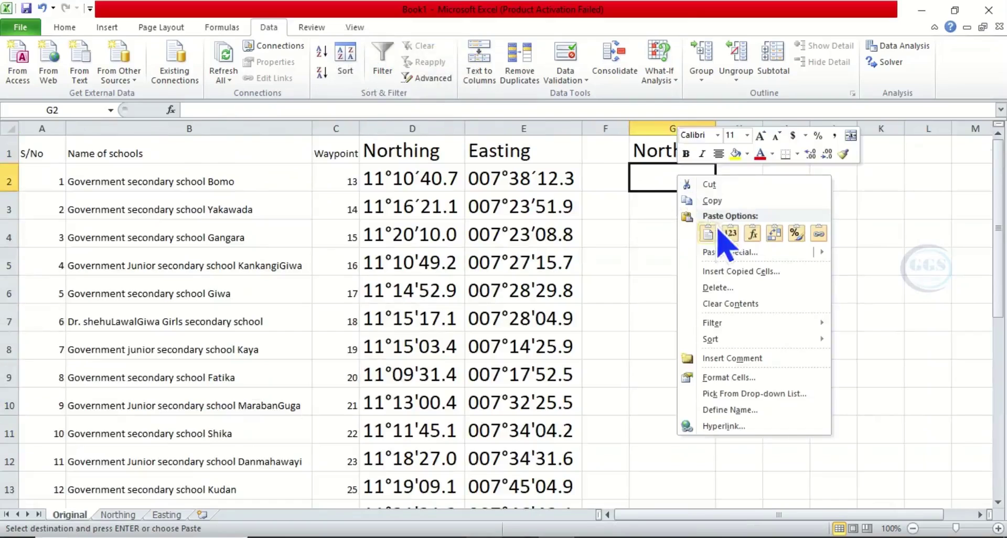
click(725, 235)
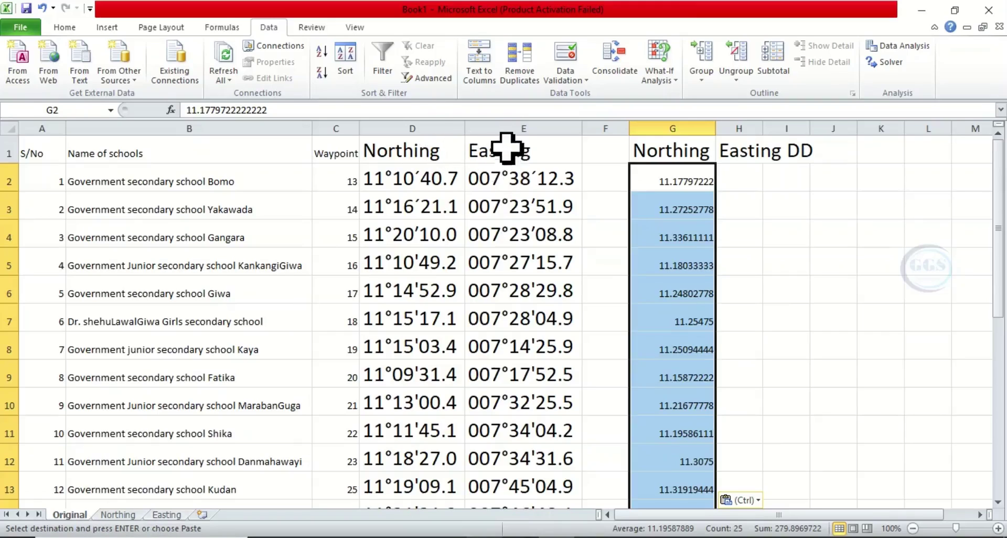
click(507, 127)
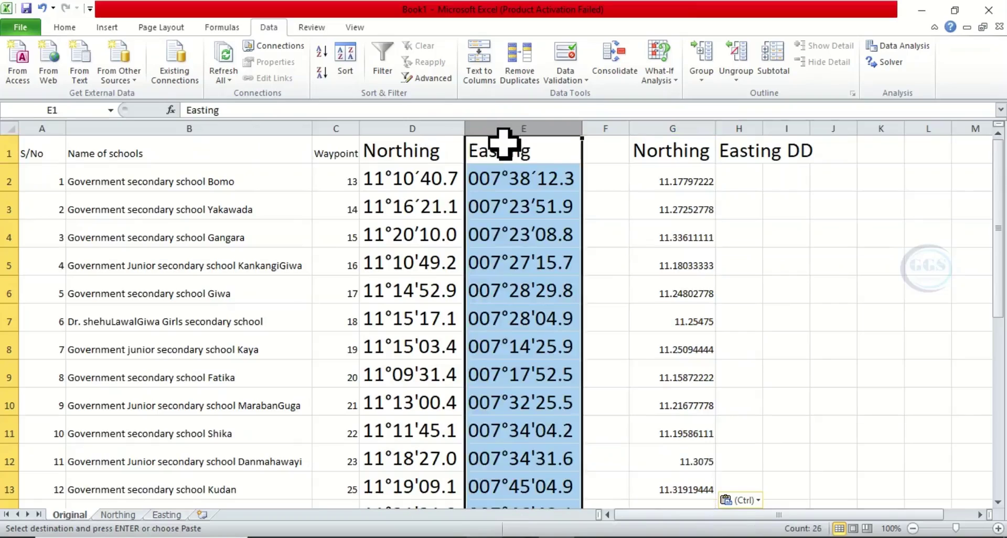
- Copy Easting column E into column A of the Easting sheet and autofit its width
right_click(505, 147)
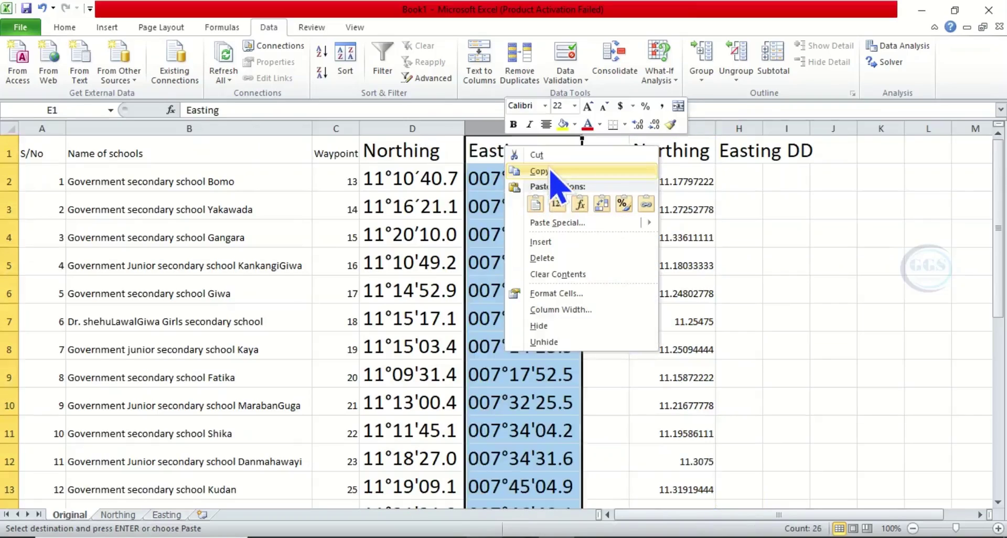
click(543, 173)
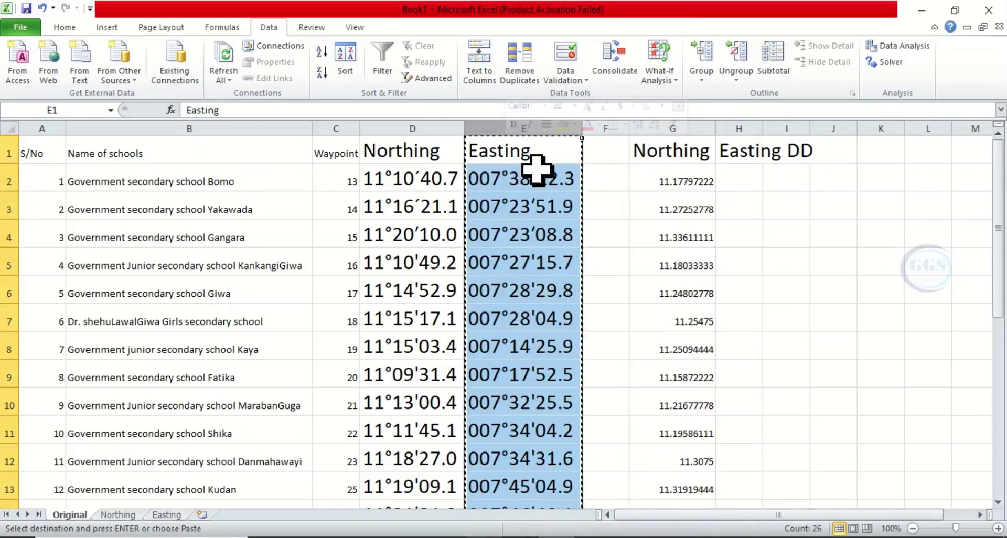
click(167, 516)
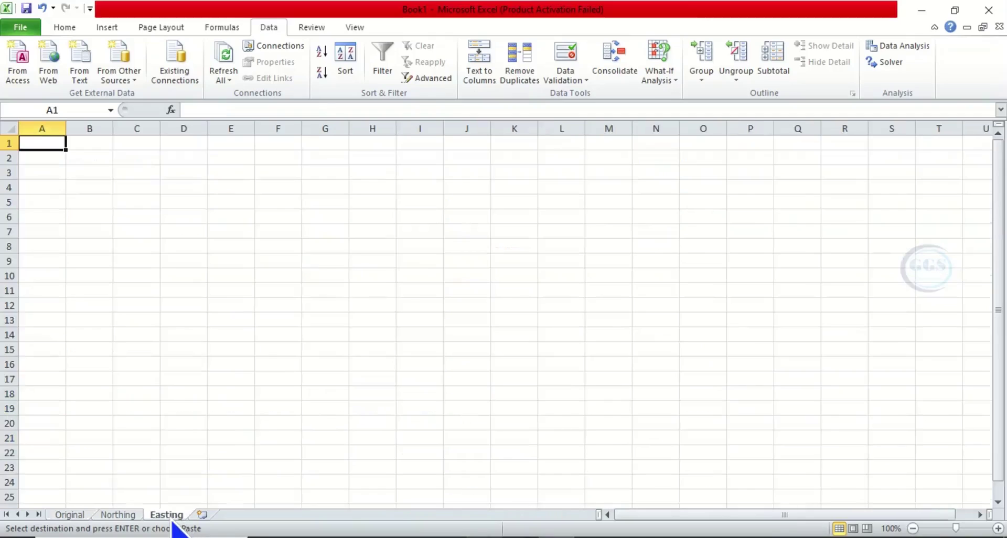
right_click(38, 142)
click(94, 199)
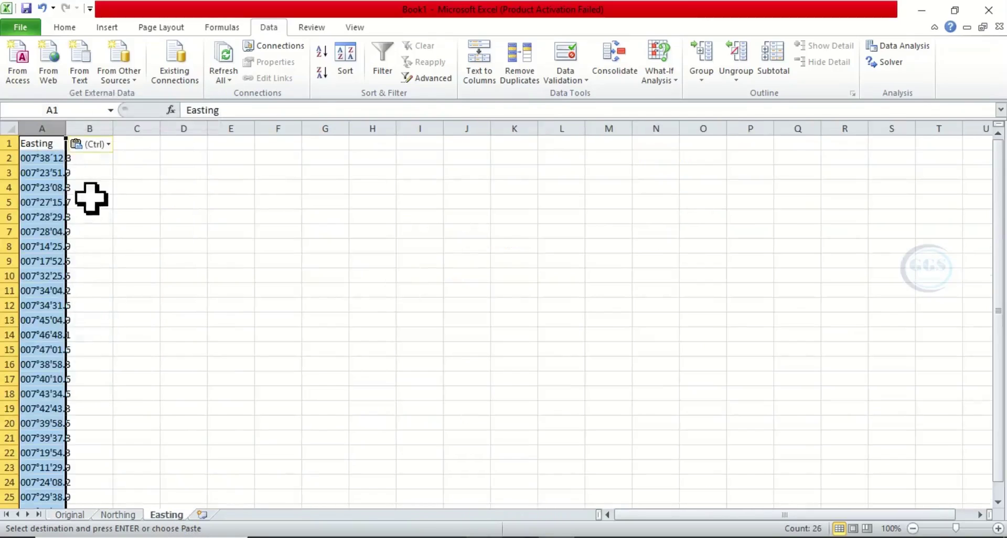
double_click(67, 129)
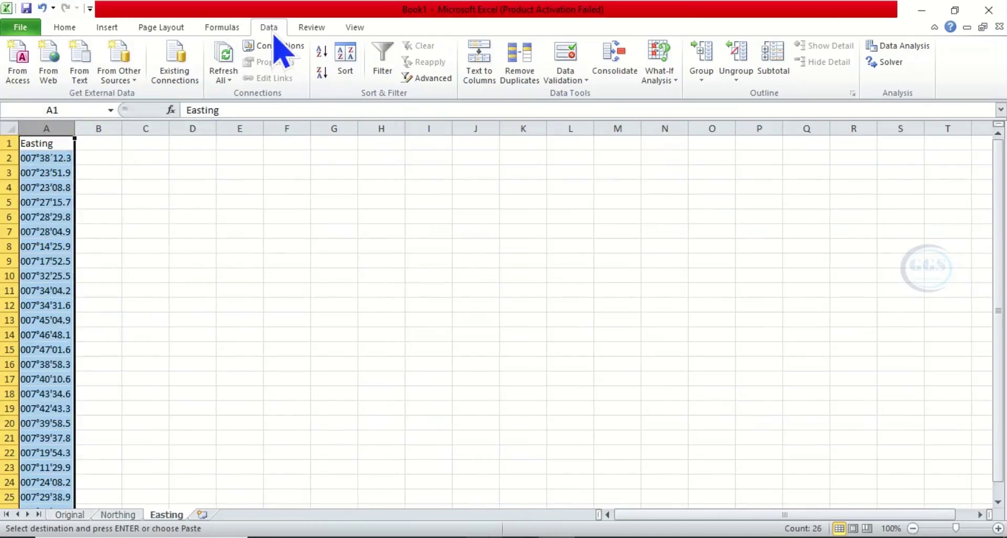
- Split the Easting text by fixed width into degree, minute and second columns A–F
click(484, 84)
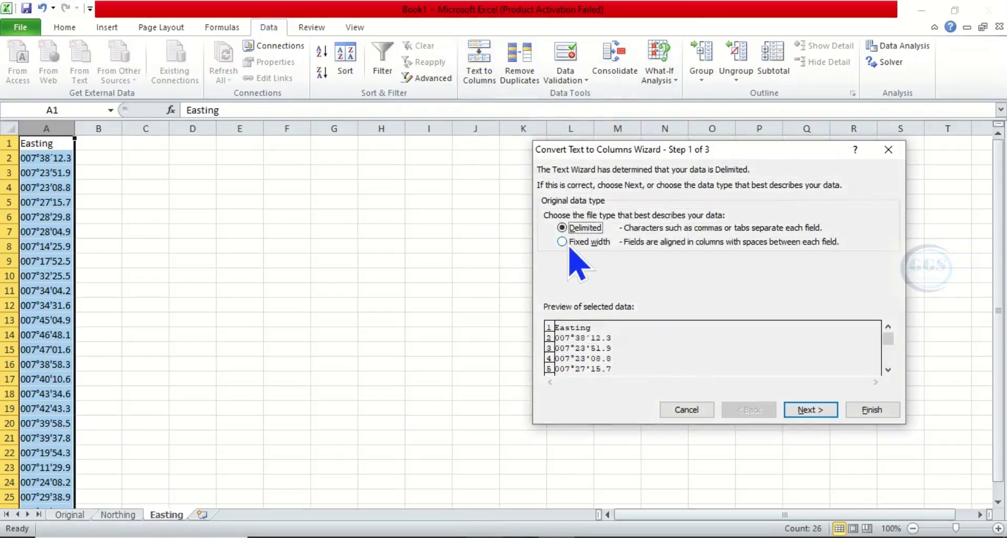
click(803, 412)
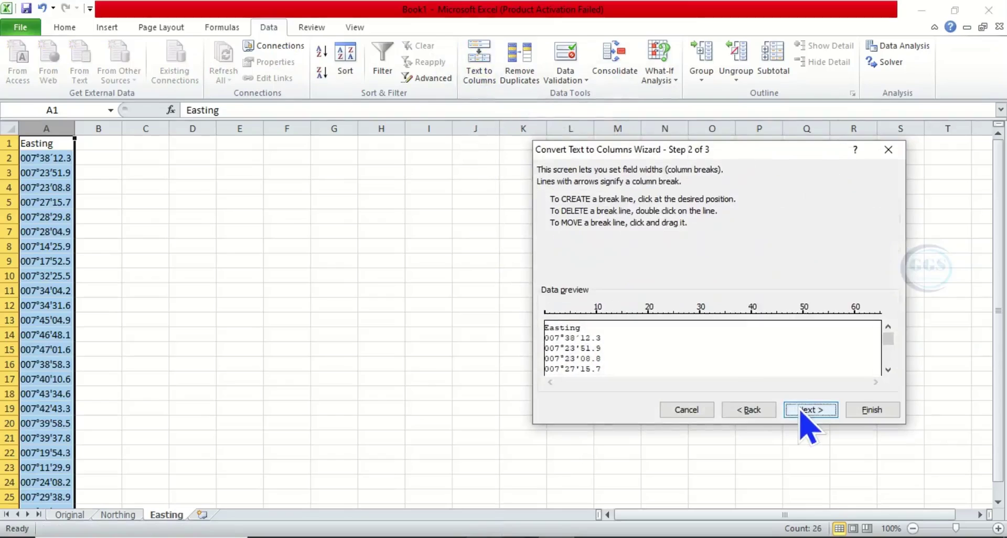
drag(683, 350, 565, 352)
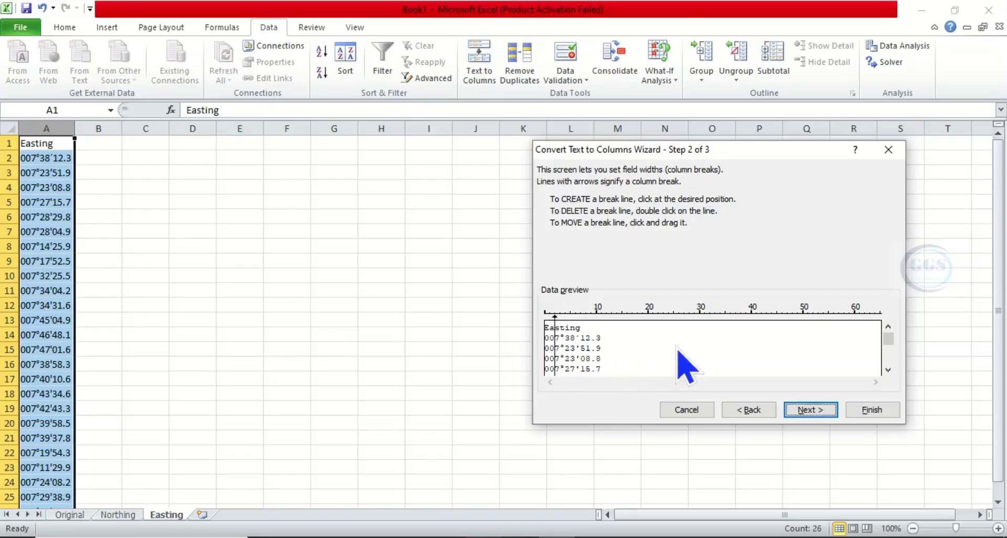
drag(663, 351, 567, 366)
drag(721, 353, 577, 369)
drag(753, 345, 586, 361)
click(582, 361)
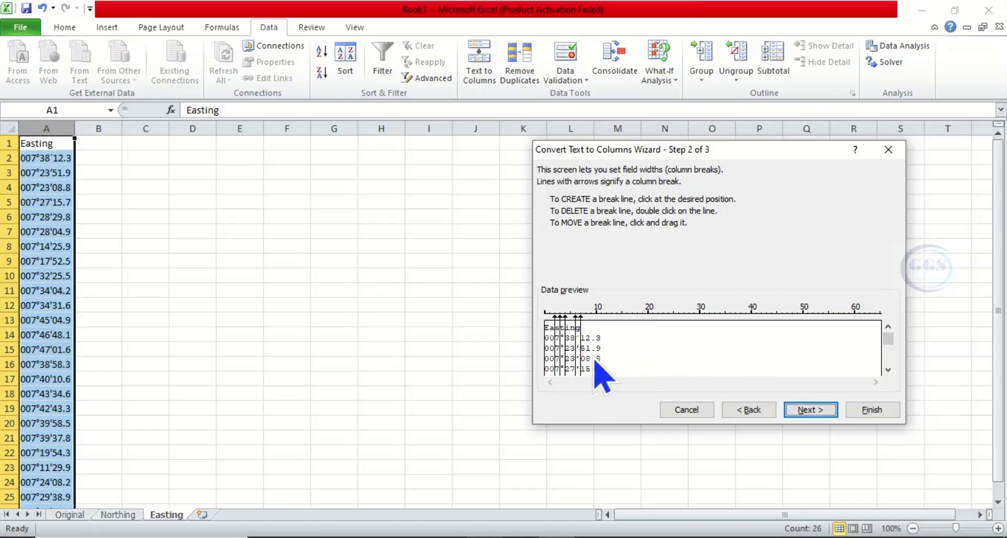
click(871, 410)
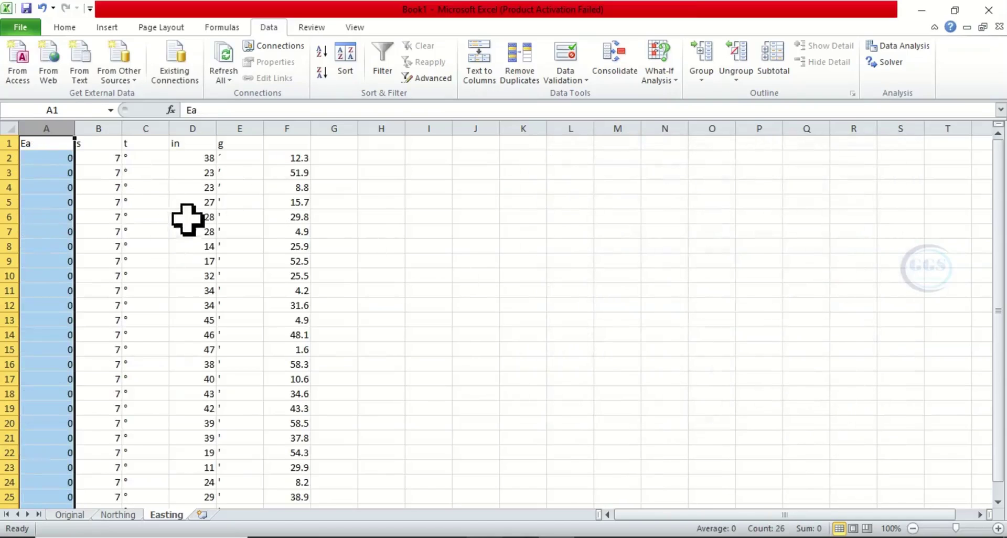
- Add a 'dd' header in H1 and fill =B2+D2/60+F2/3600 from H2 down to H26
click(370, 142)
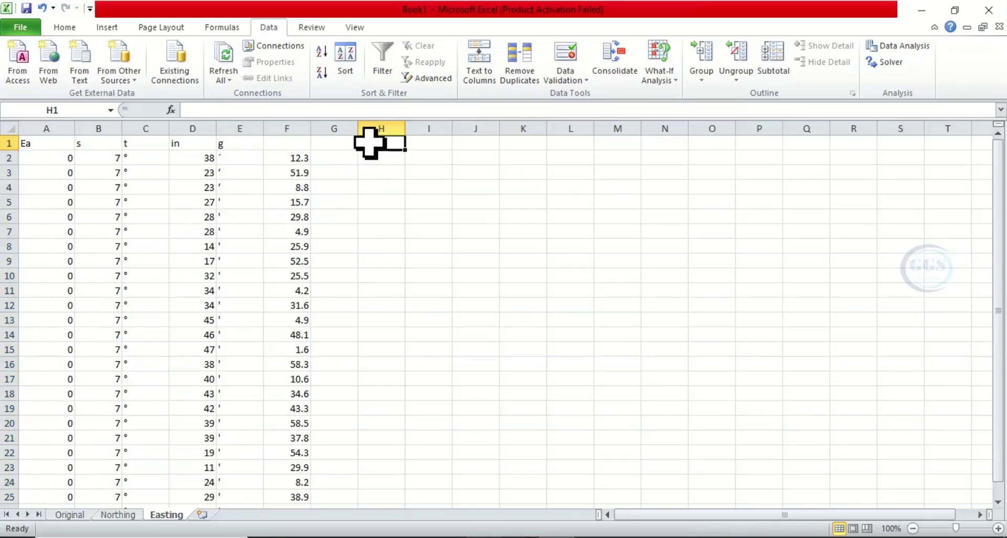
text(dd)
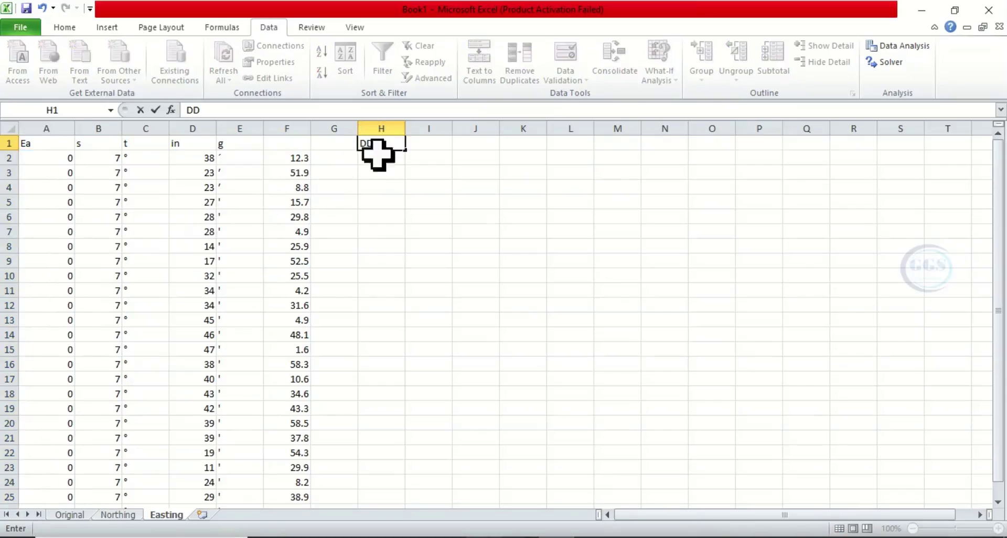
click(389, 160)
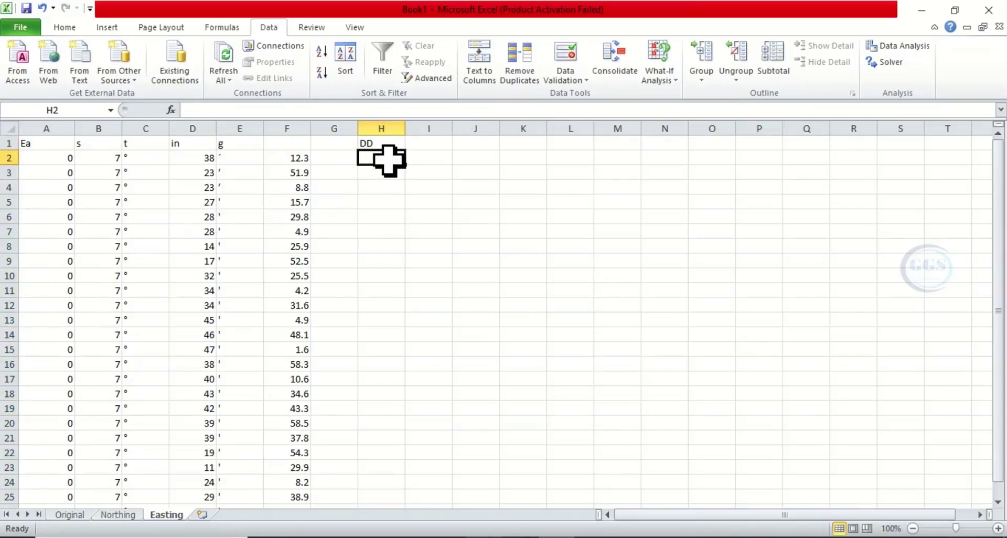
text(=)
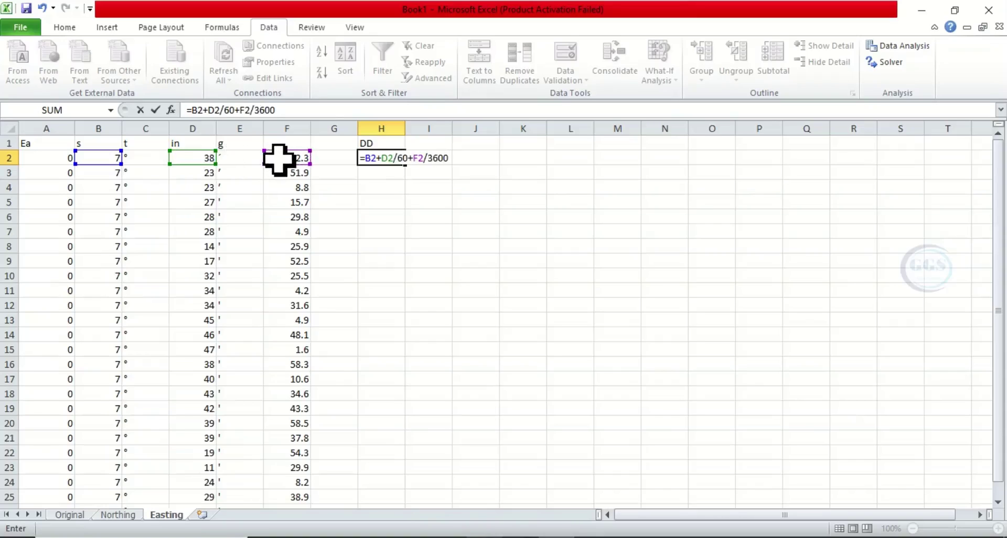
key(Return)
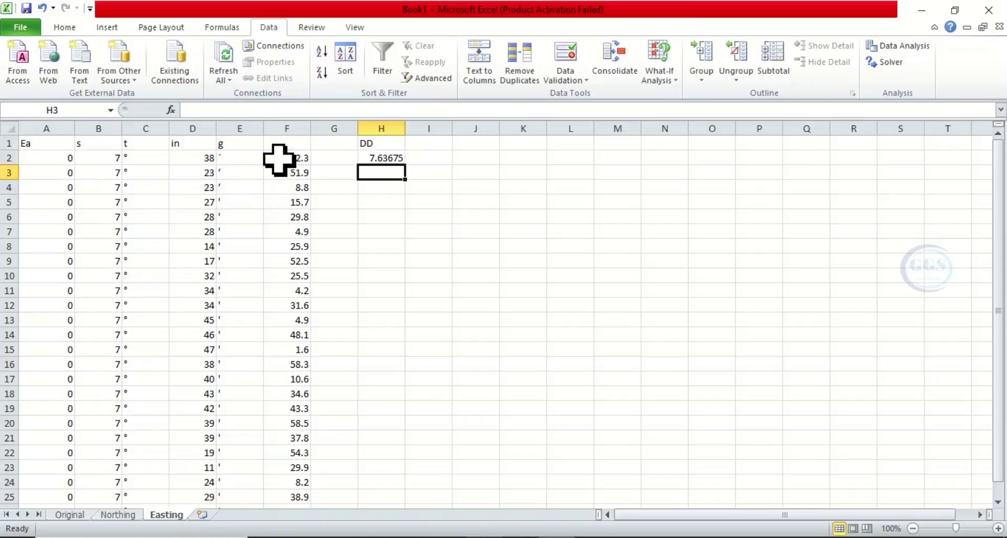
click(379, 160)
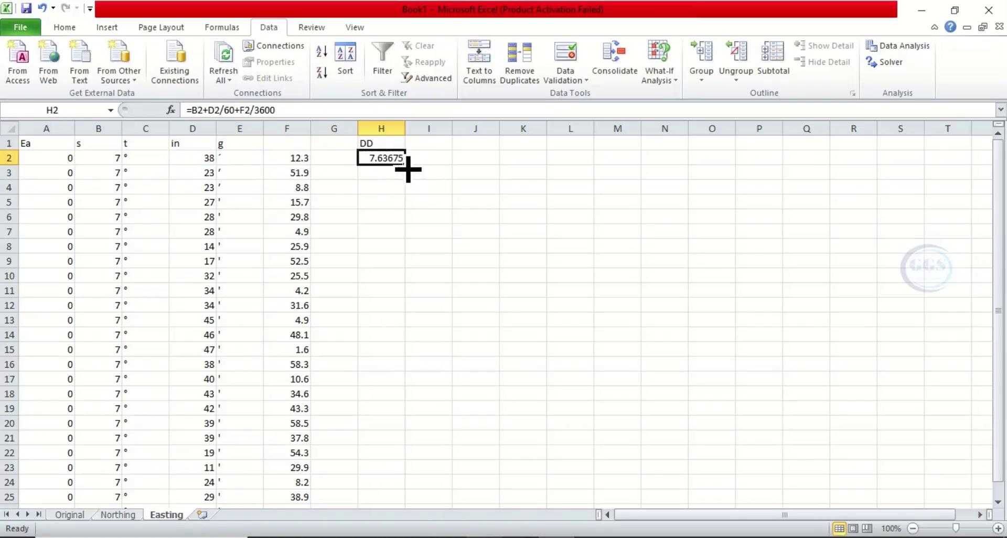
drag(407, 169, 382, 487)
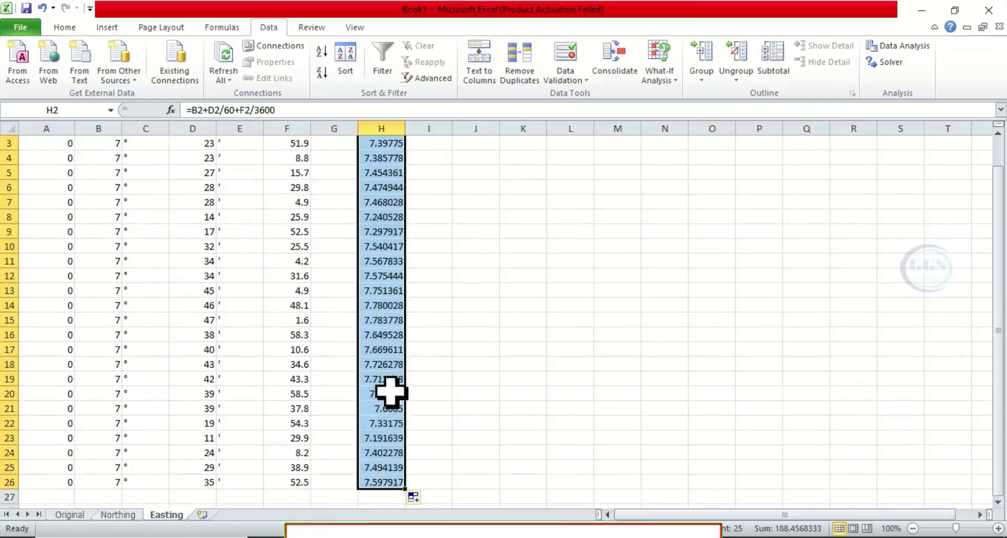
scroll(393, 308, up, 1)
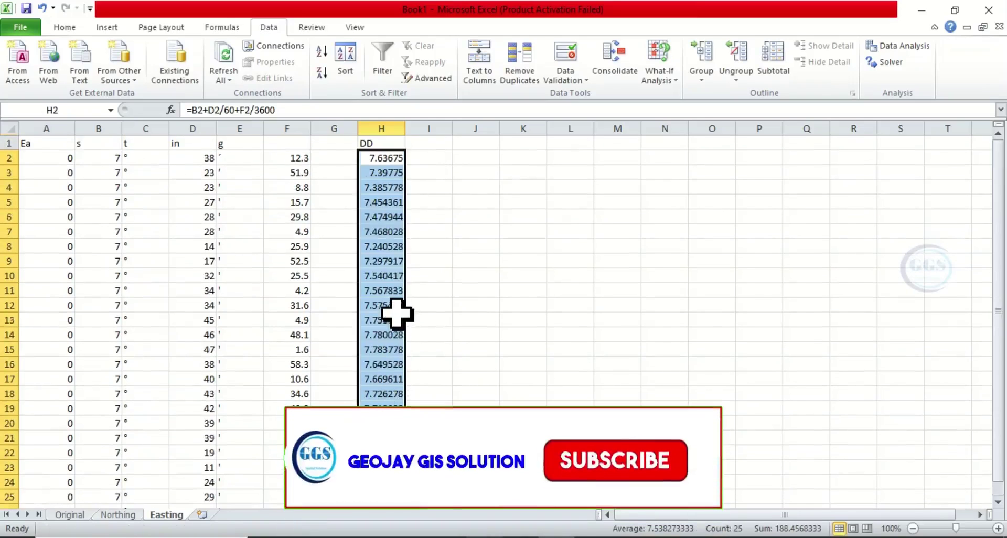
- Paste the Easting sheet's H2:H26 results as plain values under Easting DD on the Original sheet
right_click(381, 163)
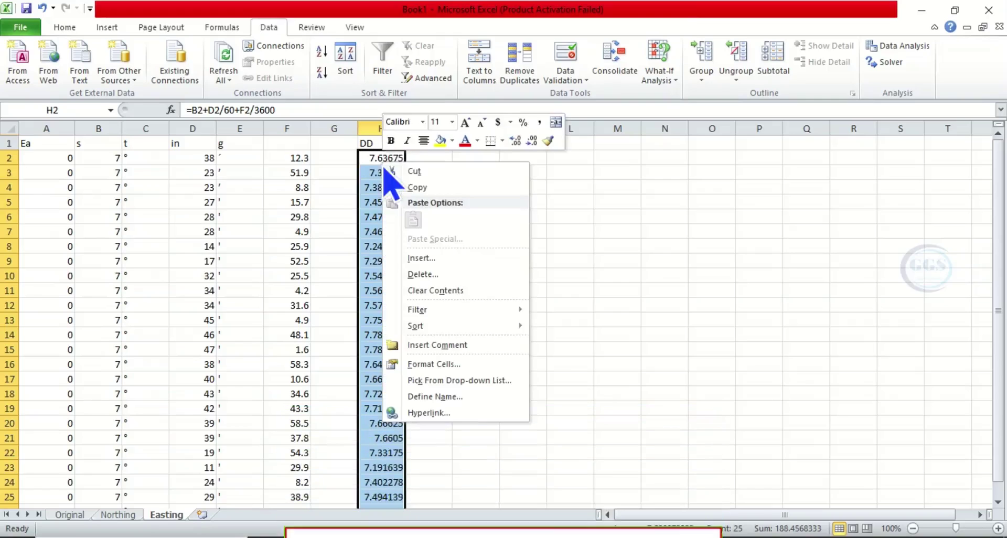
click(427, 189)
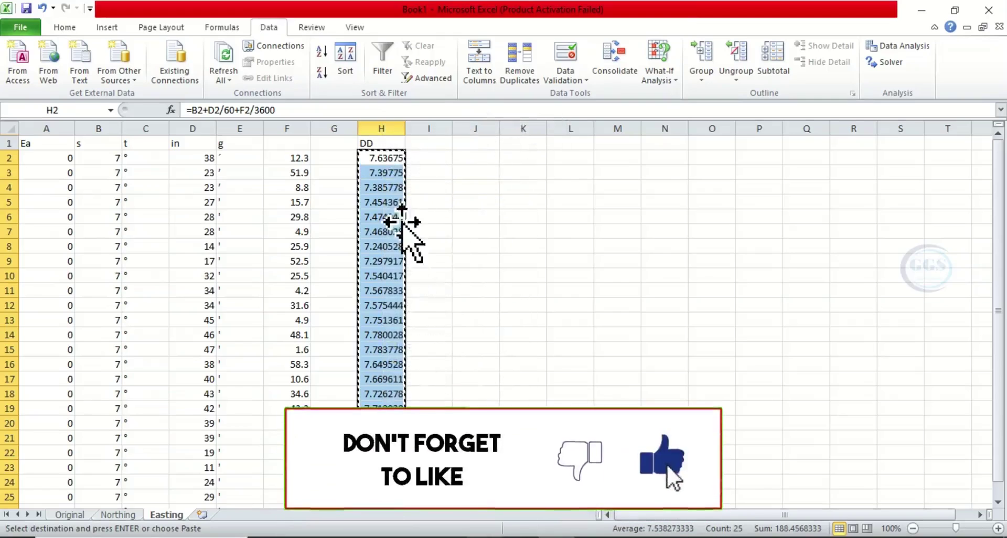
click(78, 517)
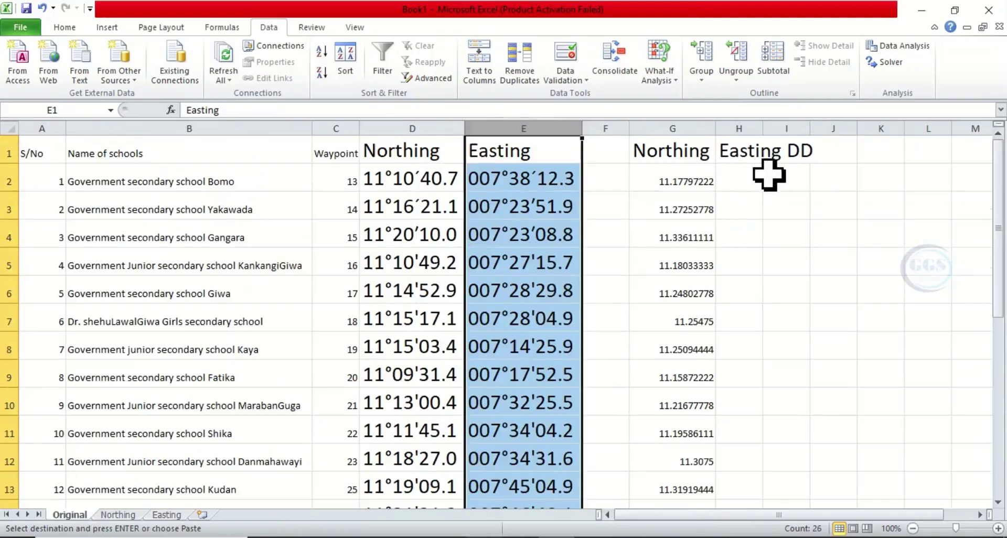
click(744, 173)
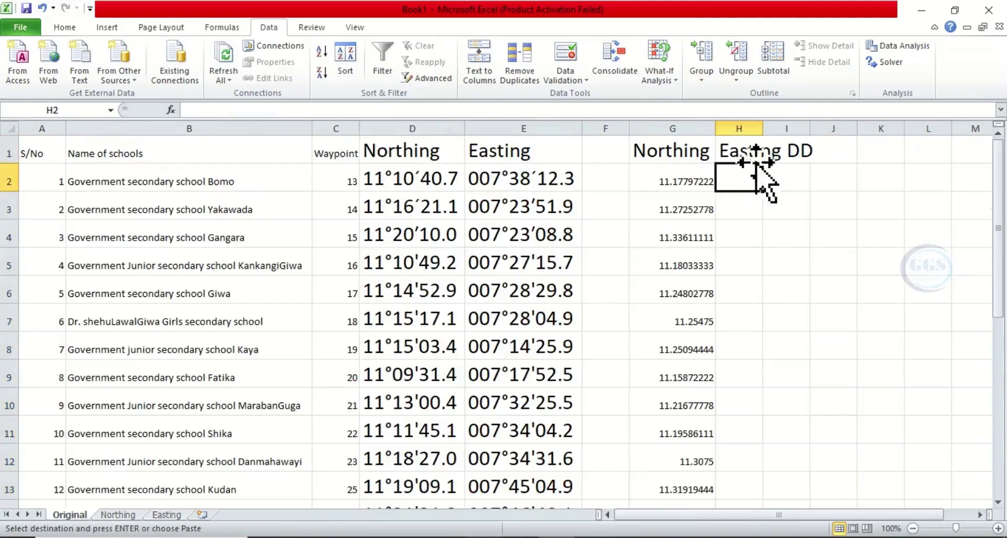
double_click(762, 129)
right_click(764, 175)
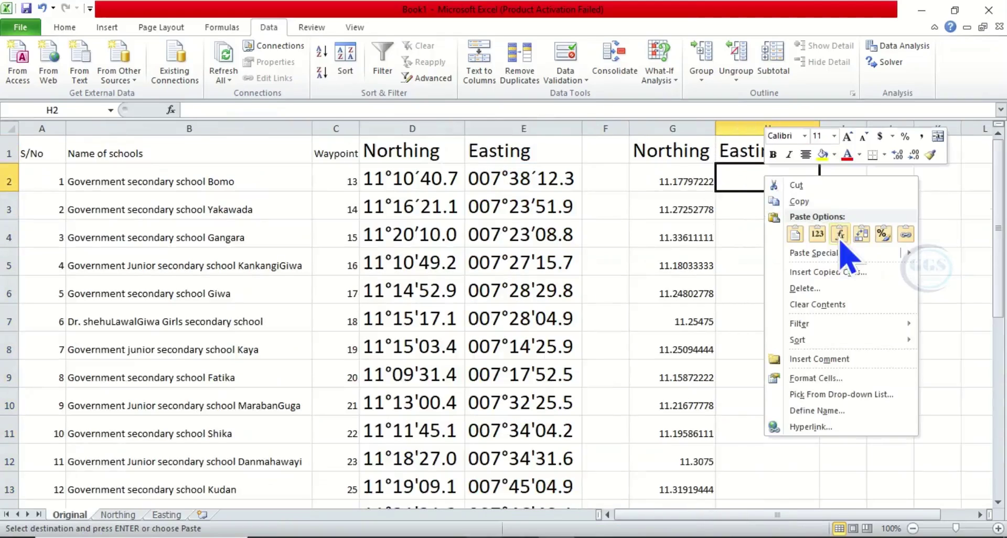
click(823, 236)
scroll(859, 209, down, 1)
scroll(860, 209, up, 1)
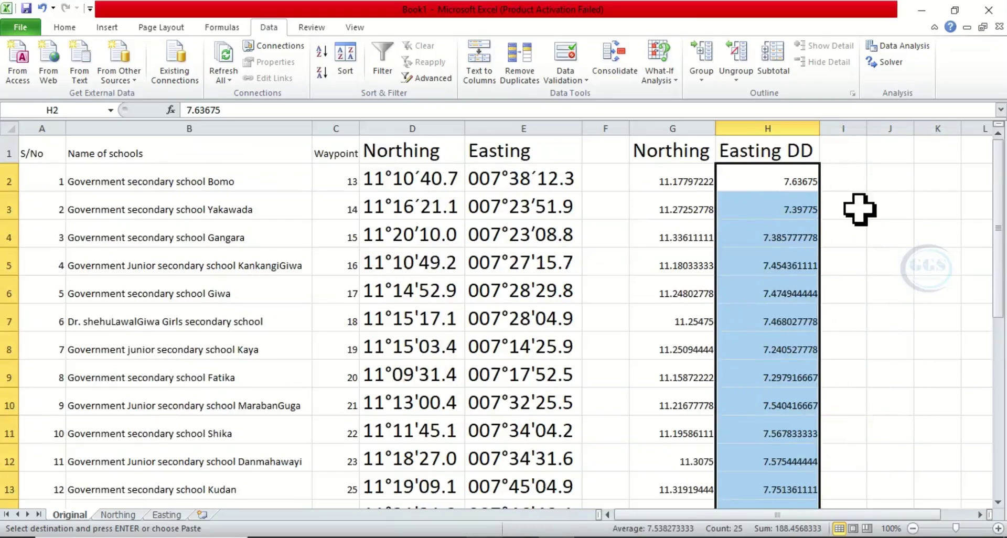
drag(34, 152, 738, 385)
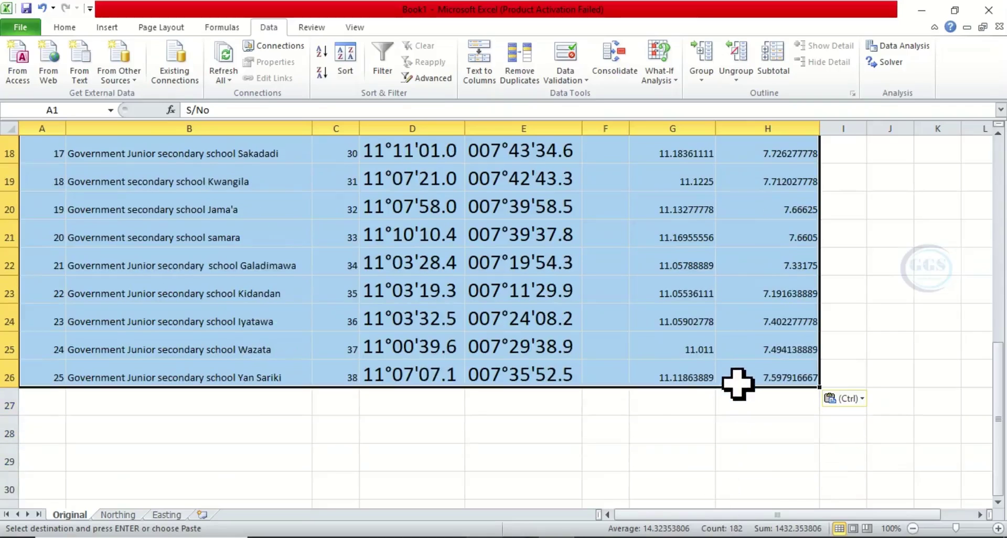
- Copy the finished A1:H26 schools table and start a new blank Word document
right_click(276, 171)
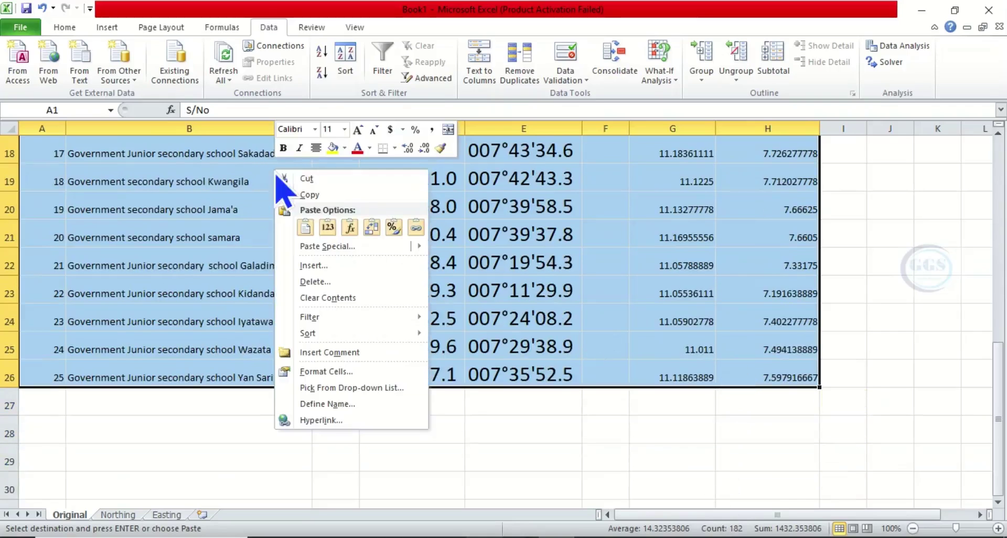
click(309, 195)
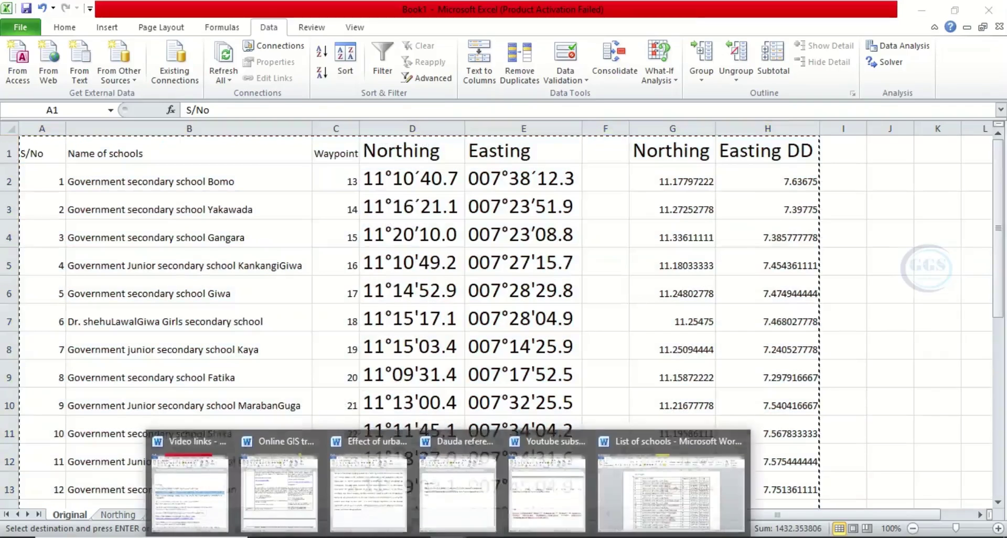
click(650, 505)
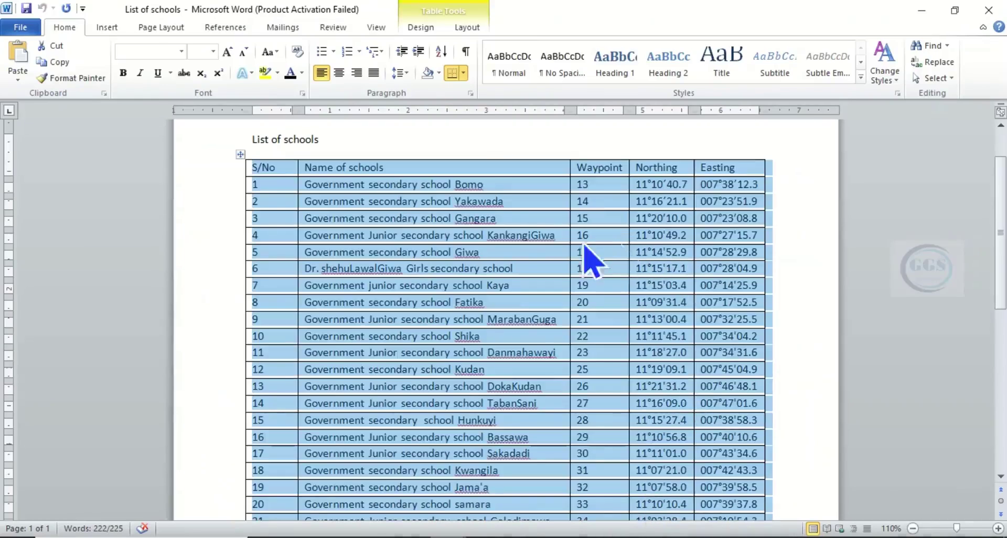
click(557, 242)
key(ctrl+n)
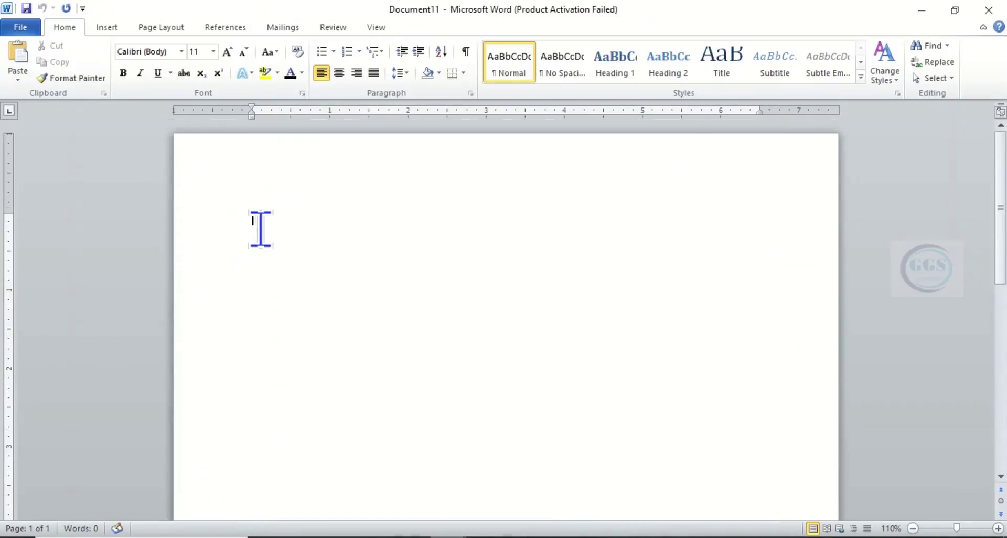
- Paste the schools table into Document11 keeping source formatting, then return to PowerPoint
right_click(261, 230)
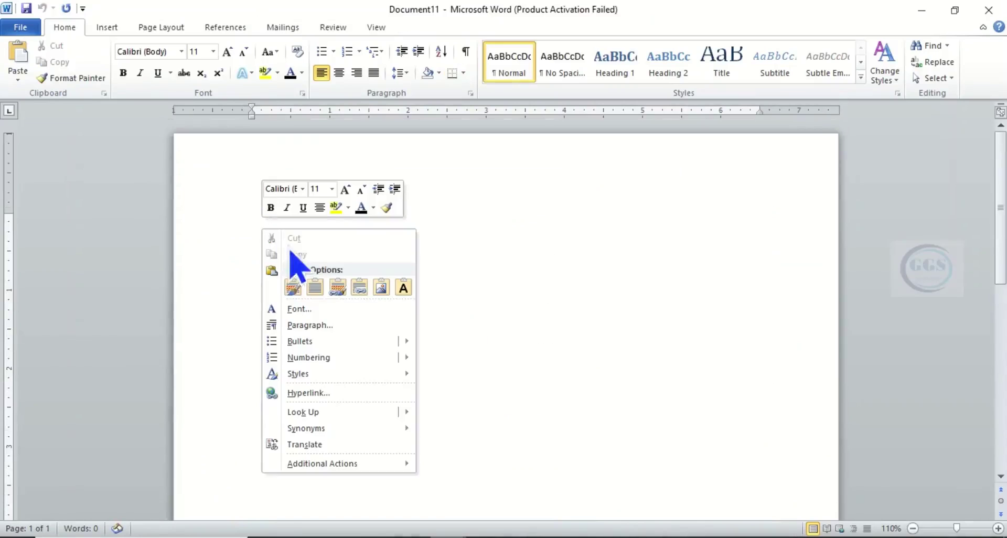
click(315, 286)
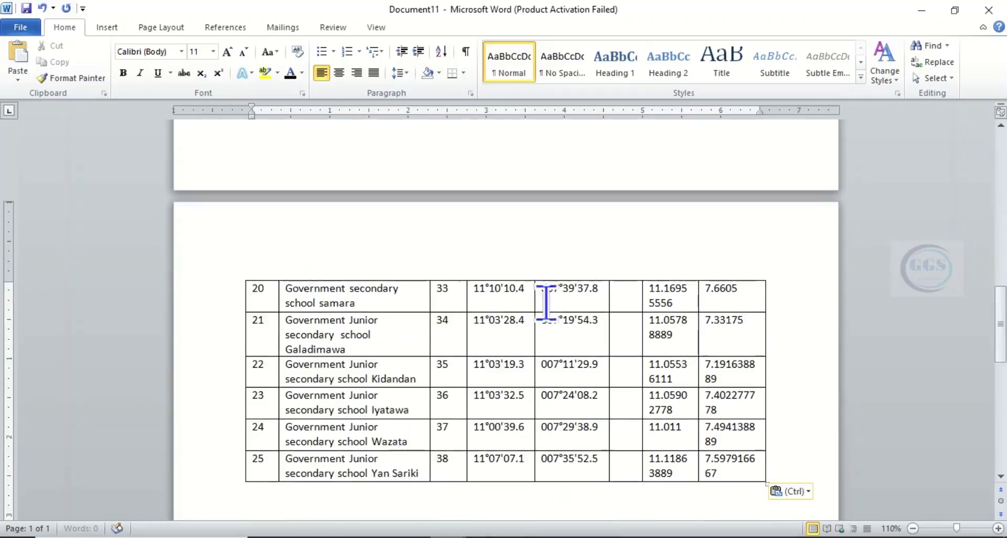
scroll(555, 314, up, 15)
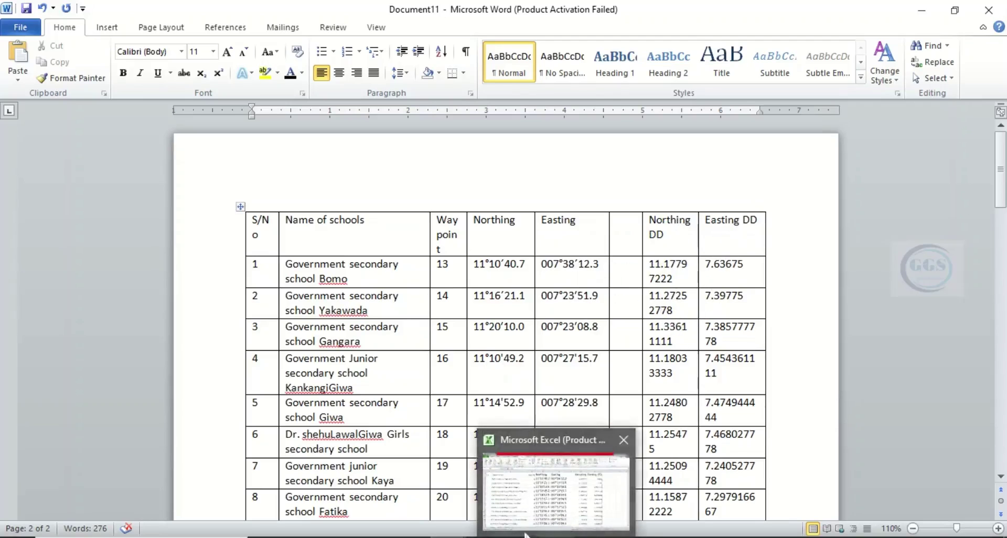
click(577, 532)
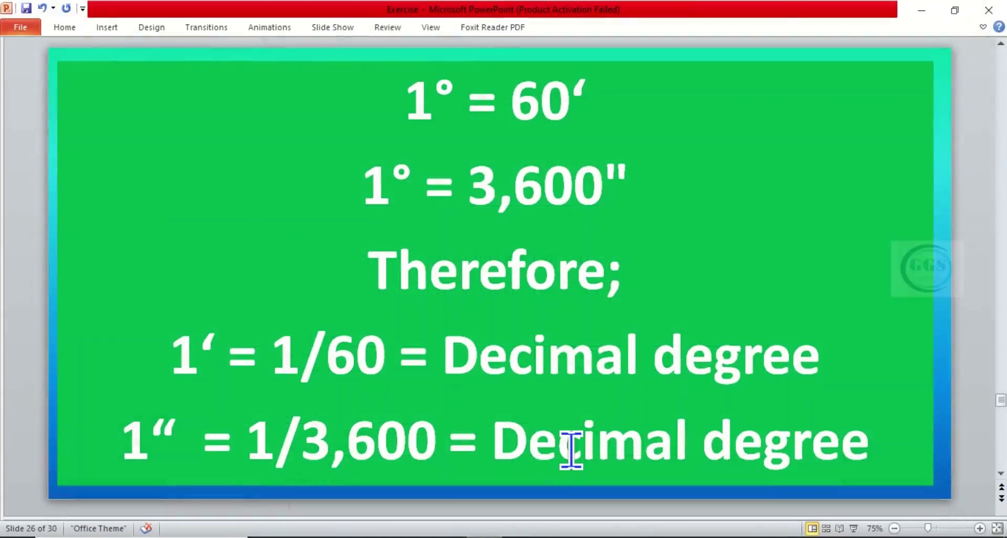
scroll(571, 450, up, 1)
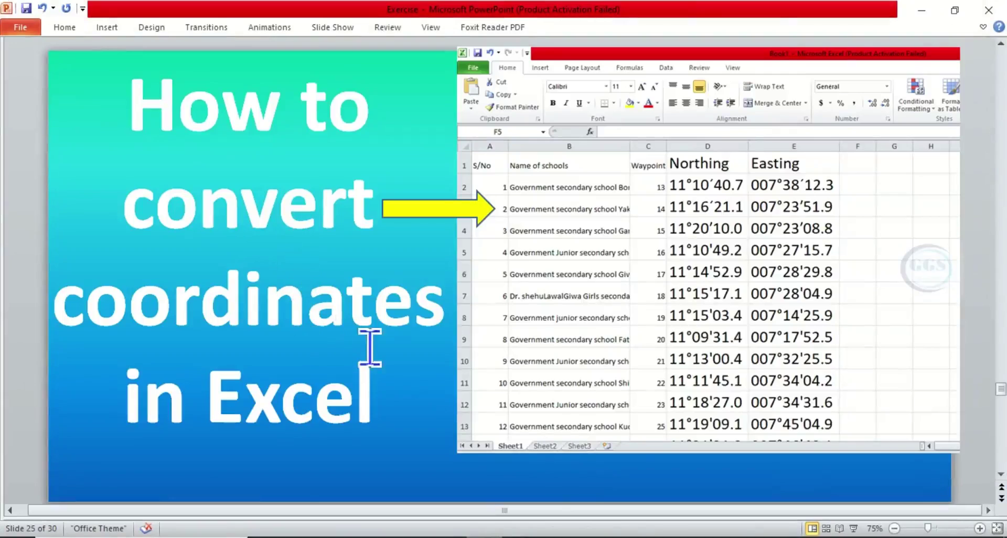